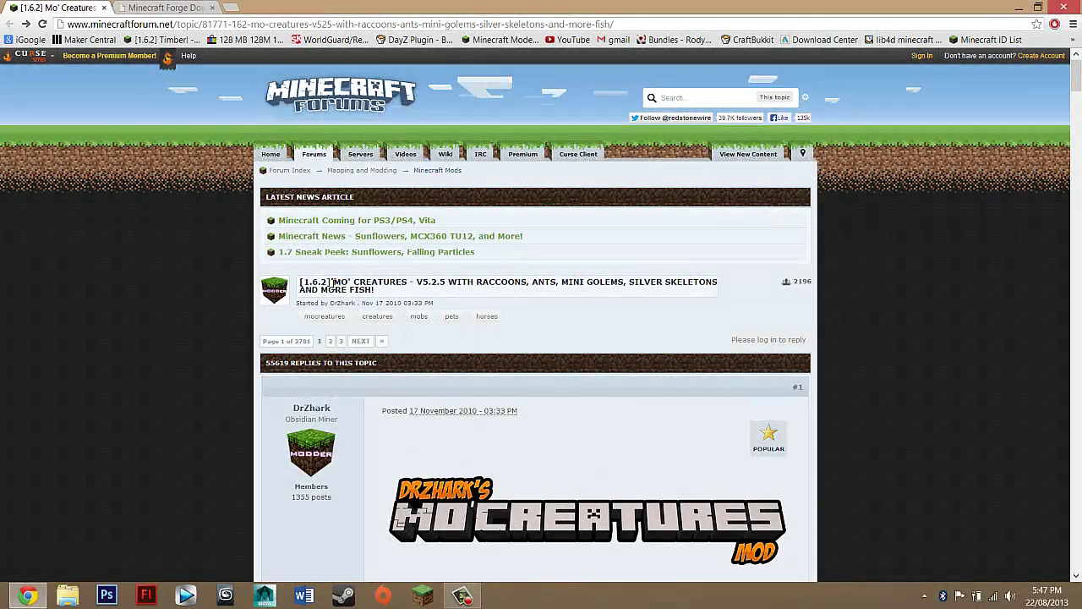
Compare the Minecraft version in the Mo' Creatures thread title with the Minecraft Forge Downloads page.
{"action": "left_click_drag", "start_coordinate": [334, 282], "coordinate": [406, 285]}
{"action": "left_click", "coordinate": [397, 294]}
{"action": "left_click", "coordinate": [163, 9]}
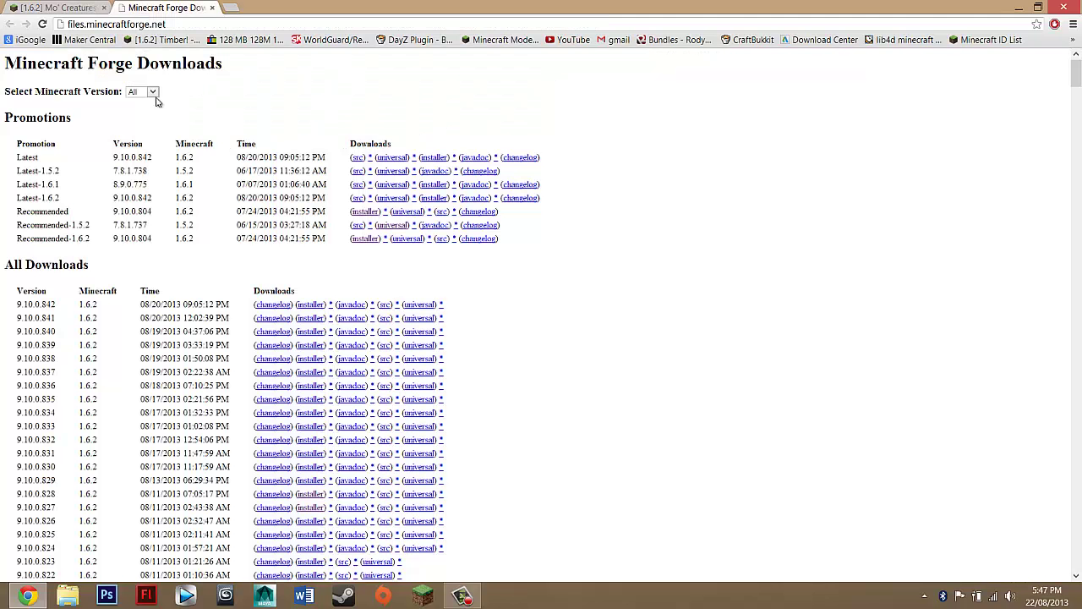
{"action": "left_click_drag", "start_coordinate": [6, 66], "coordinate": [64, 6]}
{"action": "left_click", "coordinate": [64, 7]}
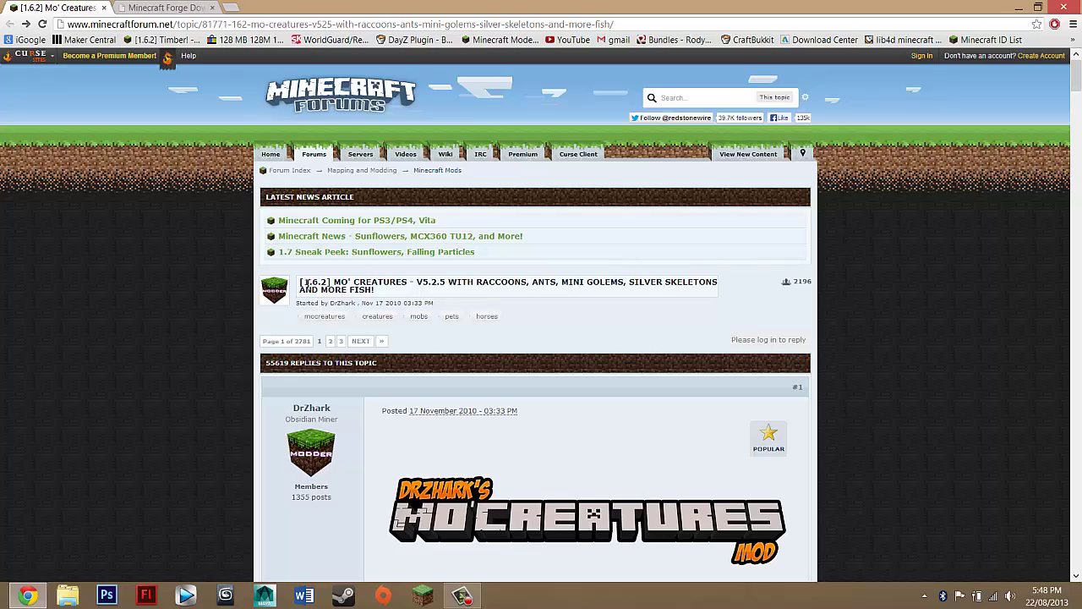
{"action": "double_click", "coordinate": [305, 282]}
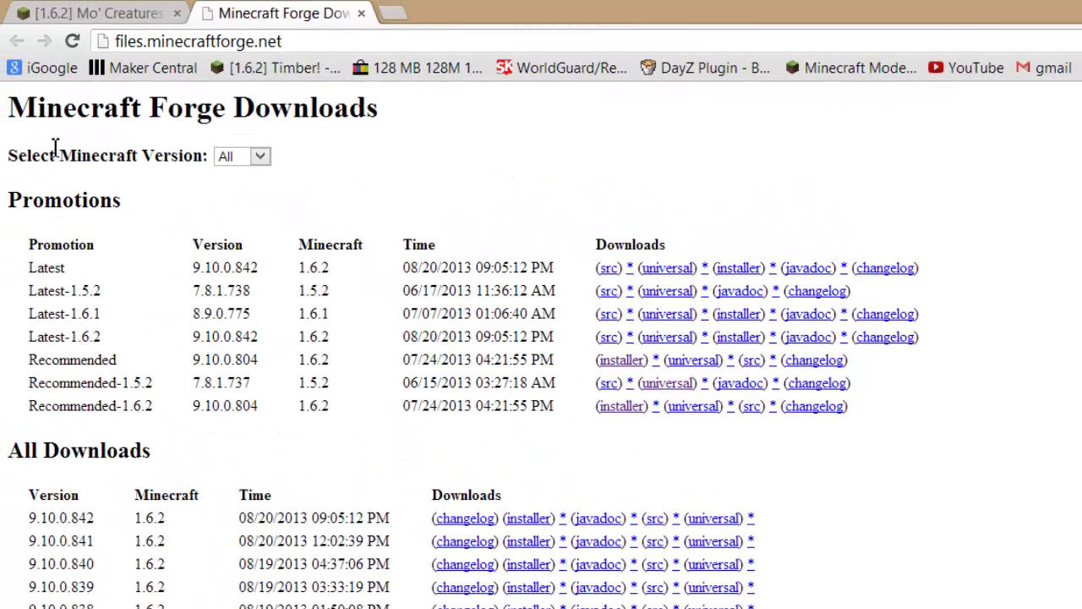
Filter the Minecraft Forge Downloads page to Minecraft version 1.6.2.
{"action": "left_click", "coordinate": [260, 156]}
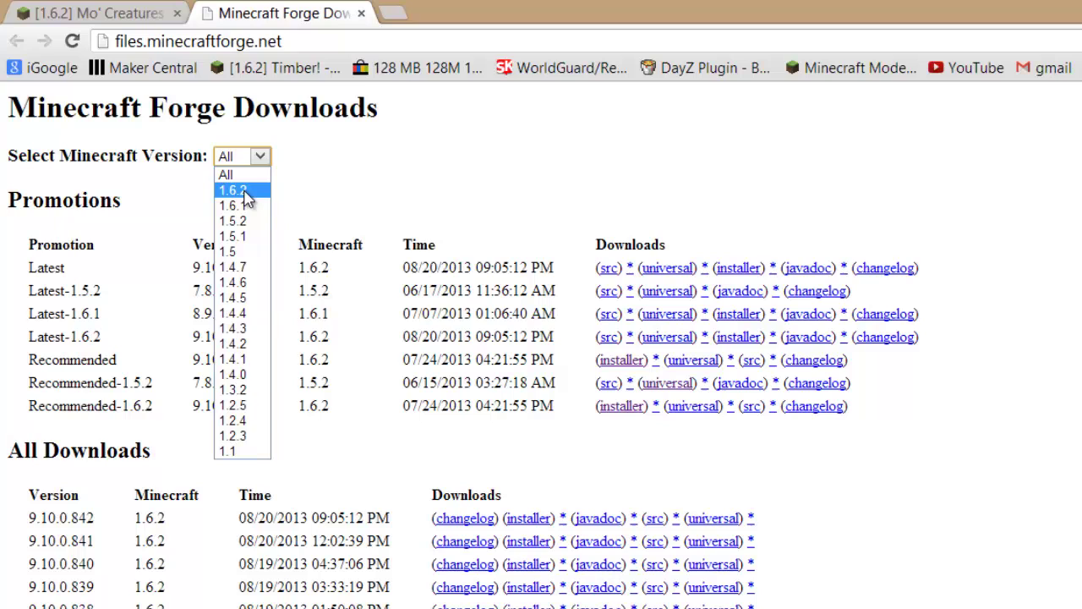
{"action": "key", "text": "Up"}
{"action": "left_click", "coordinate": [251, 189]}
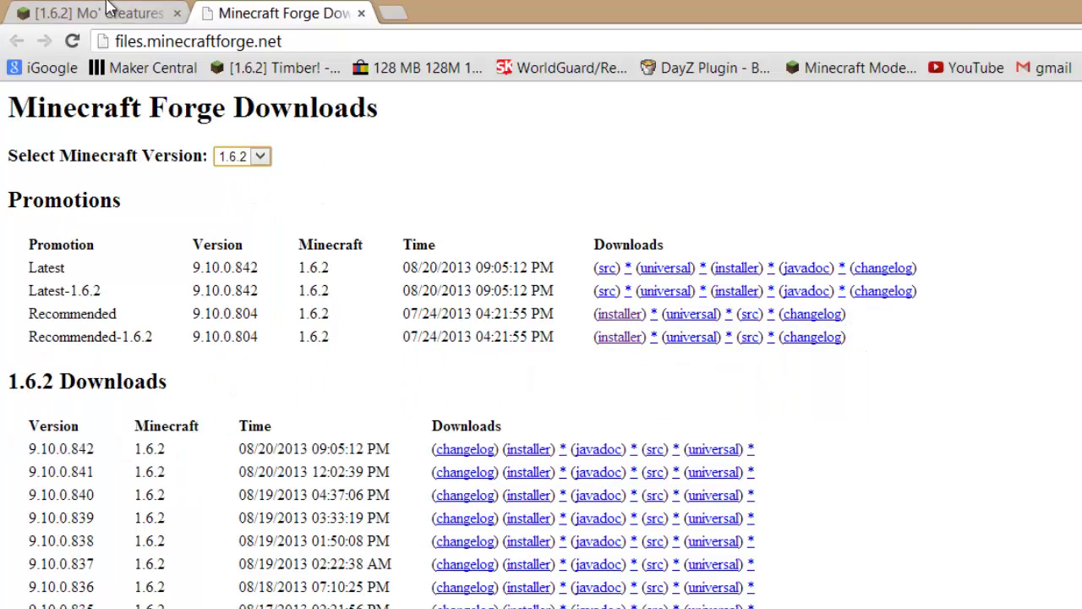
Examine the Mo' Creatures forum post for compatibility notes and the files listed under Download the Mod.
{"action": "left_click", "coordinate": [97, 13]}
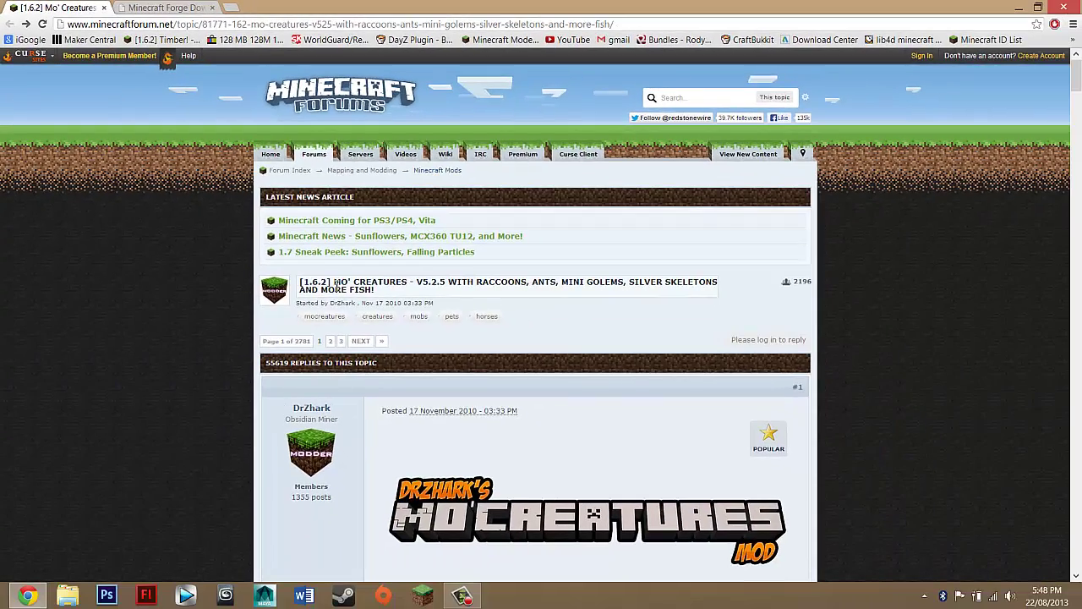
{"action": "scroll", "coordinate": [368, 281], "scroll_direction": "down", "scroll_amount": 5}
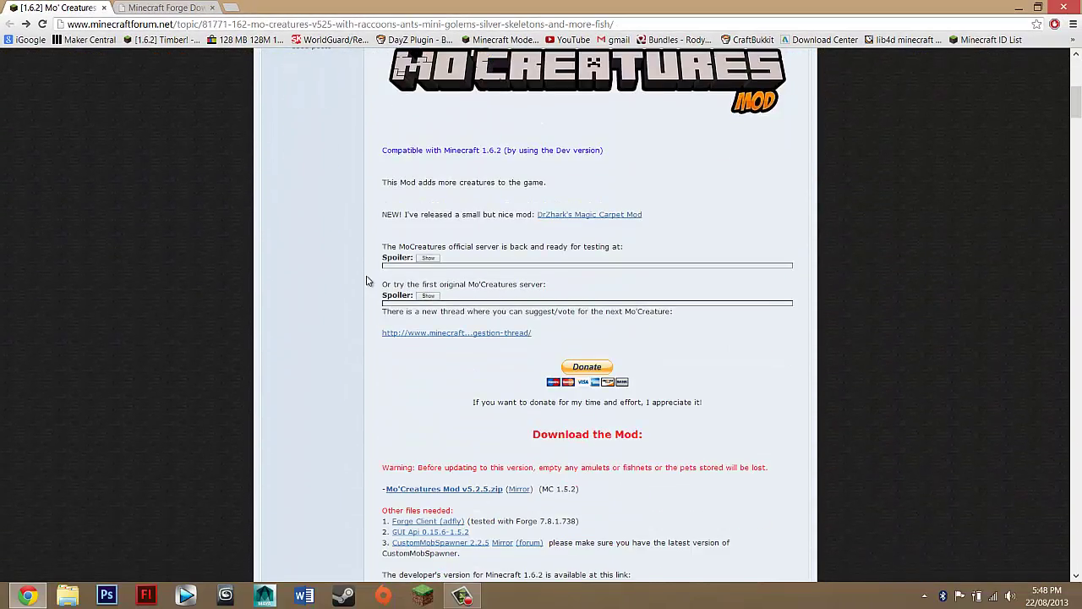
{"action": "scroll", "coordinate": [367, 281], "scroll_direction": "down", "scroll_amount": 3}
{"action": "scroll", "coordinate": [398, 245], "scroll_direction": "up", "scroll_amount": 1}
{"action": "scroll", "coordinate": [407, 228], "scroll_direction": "down", "scroll_amount": 1}
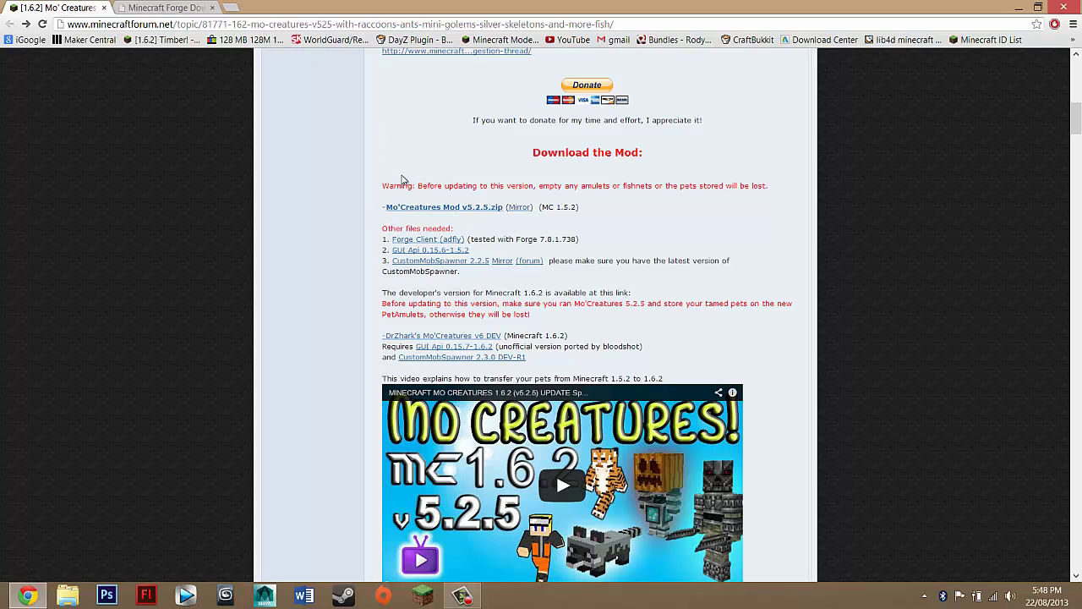
{"action": "scroll", "coordinate": [481, 268], "scroll_direction": "up", "scroll_amount": 5}
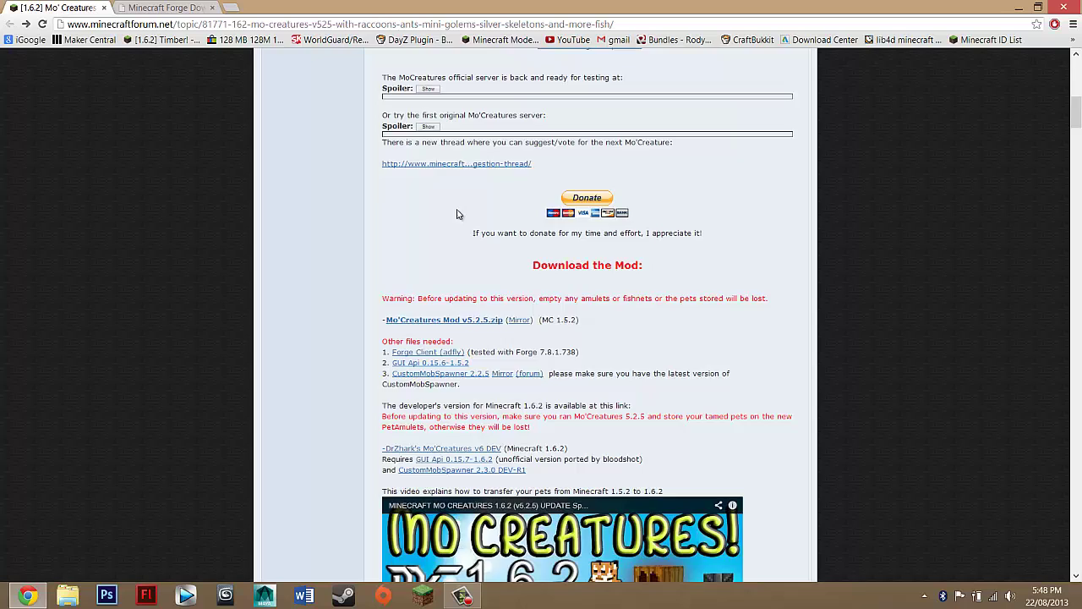
{"action": "scroll", "coordinate": [424, 300], "scroll_direction": "down", "scroll_amount": 1}
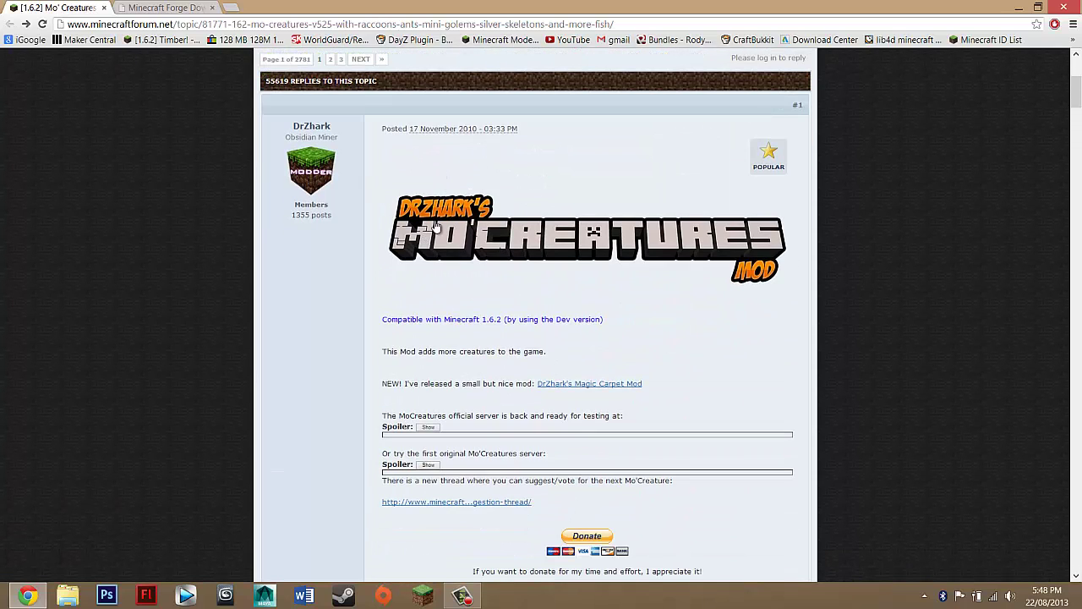
{"action": "scroll", "coordinate": [398, 263], "scroll_direction": "down", "scroll_amount": 2}
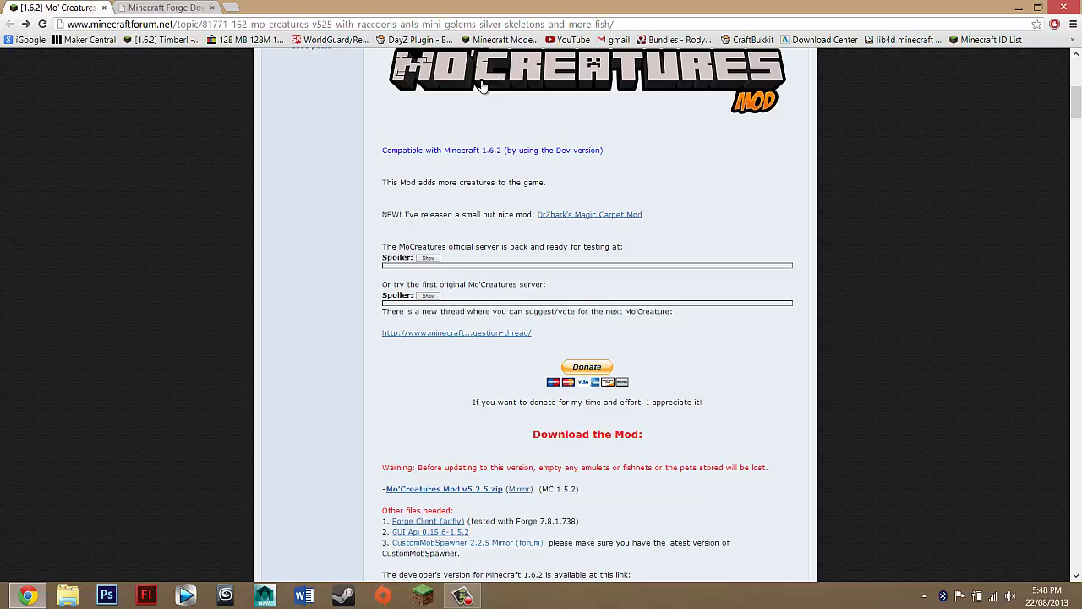
{"action": "scroll", "coordinate": [354, 209], "scroll_direction": "up", "scroll_amount": 1}
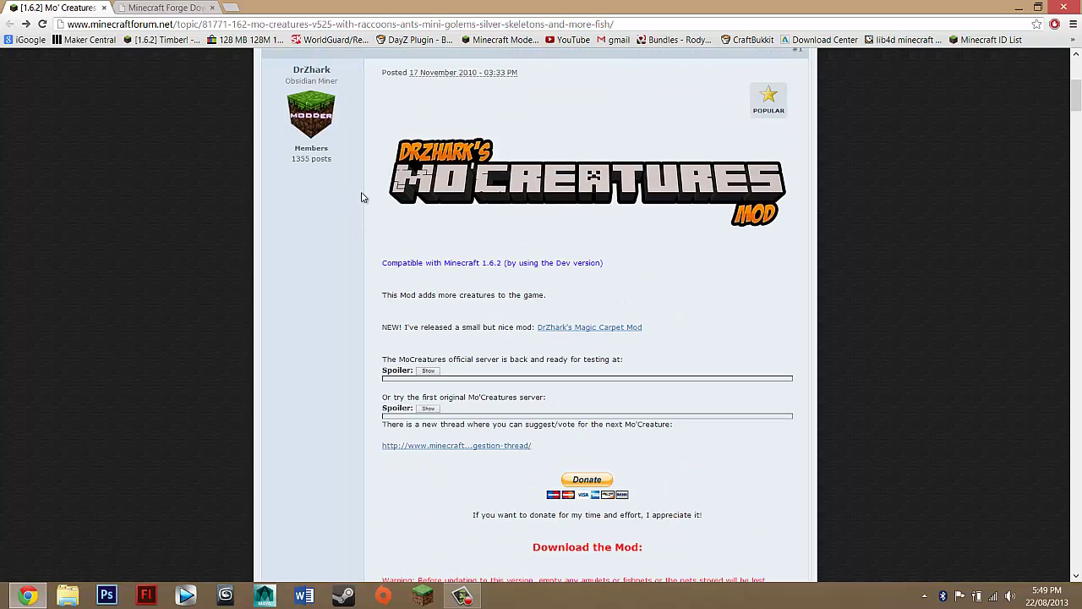
{"action": "scroll", "coordinate": [361, 197], "scroll_direction": "down", "scroll_amount": 2}
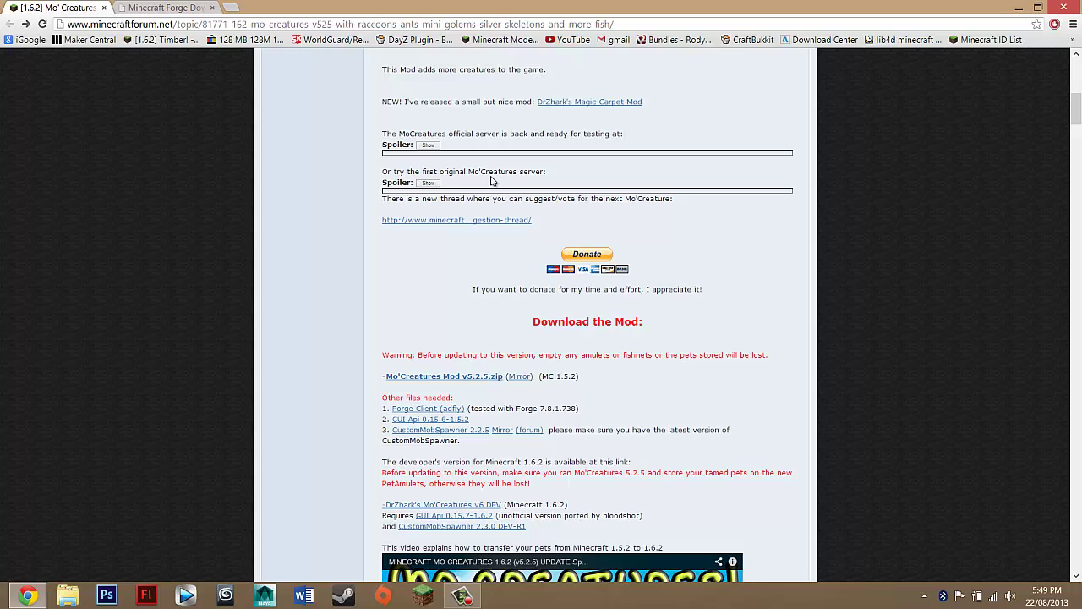
{"action": "scroll", "coordinate": [688, 362], "scroll_direction": "down", "scroll_amount": 1}
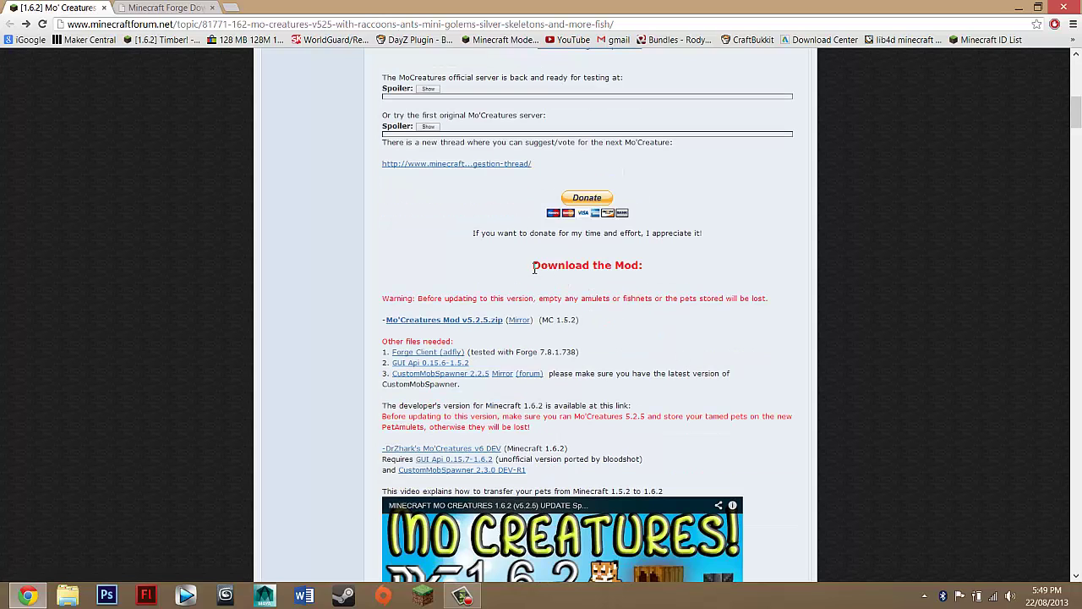
{"action": "left_click_drag", "start_coordinate": [533, 268], "coordinate": [644, 266]}
{"action": "left_click", "coordinate": [644, 266]}
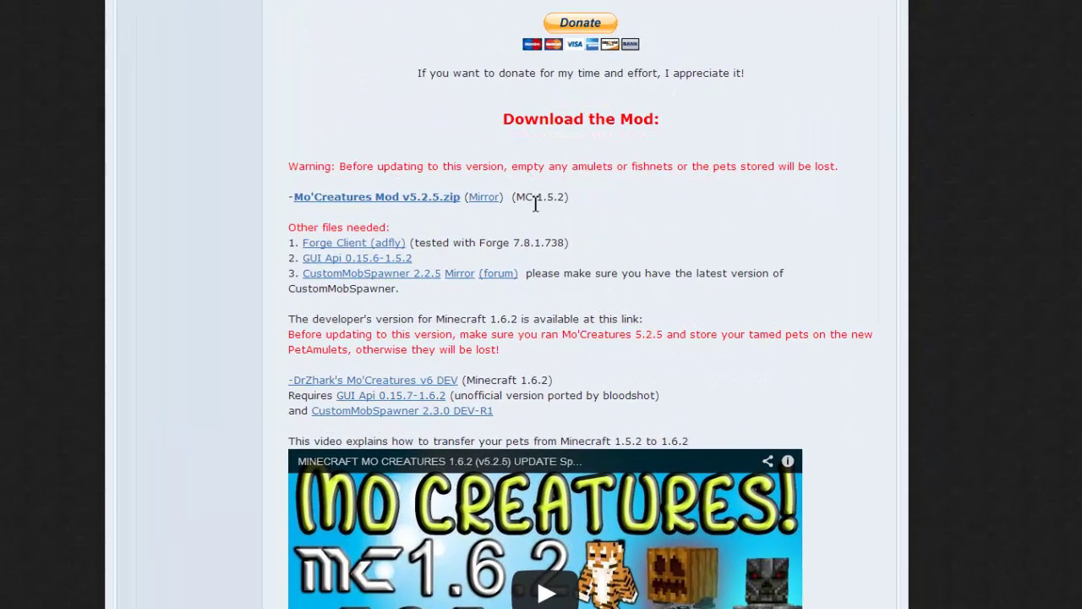
Download DrZhark's Mo'Creatures v6 DEV for Minecraft 1.6.2 from its MediaFire page.
{"action": "left_click_drag", "start_coordinate": [464, 382], "coordinate": [558, 381]}
{"action": "left_click", "coordinate": [473, 373]}
{"action": "left_click_drag", "start_coordinate": [464, 382], "coordinate": [570, 381]}
{"action": "left_click", "coordinate": [570, 380]}
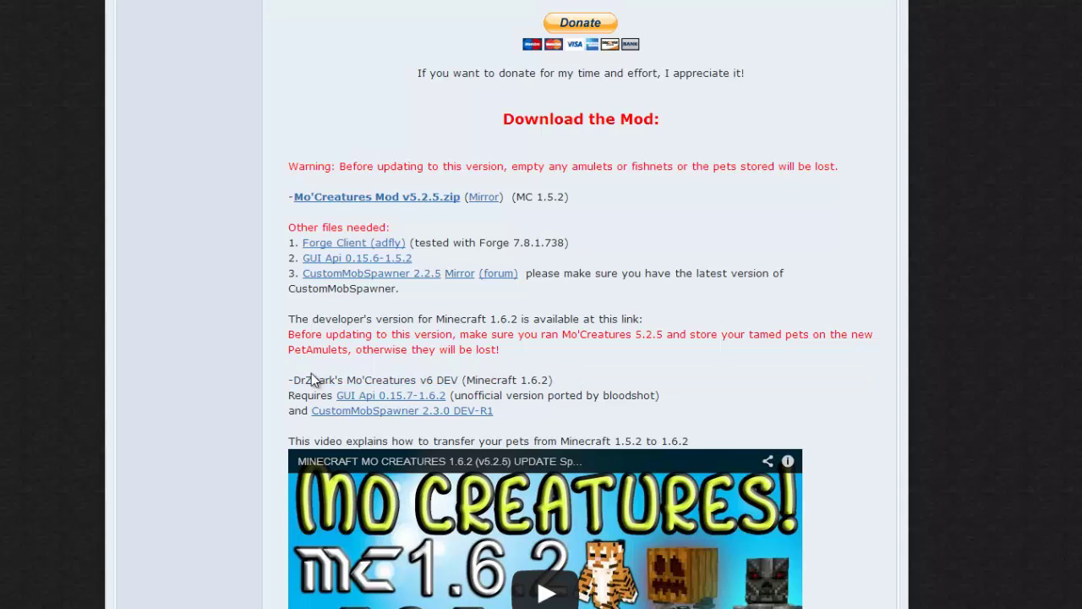
{"action": "left_click", "coordinate": [384, 381]}
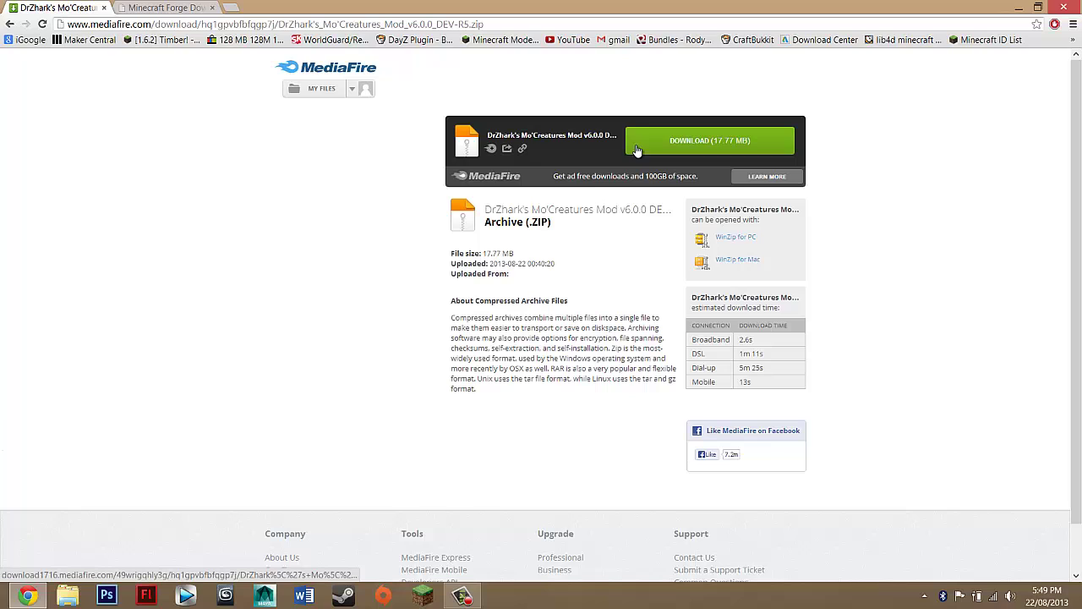
{"action": "left_click", "coordinate": [701, 140]}
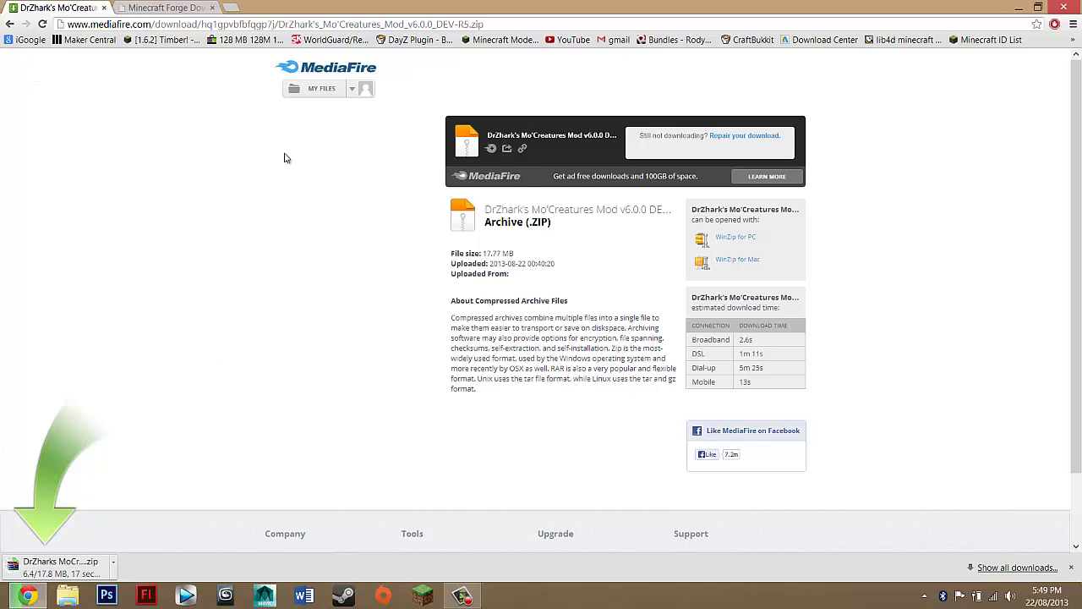
Return to the forum thread's Minecraft 1.6.2 download links, agreeing to leave the adf.ly redirect page.
{"action": "left_click", "coordinate": [10, 24]}
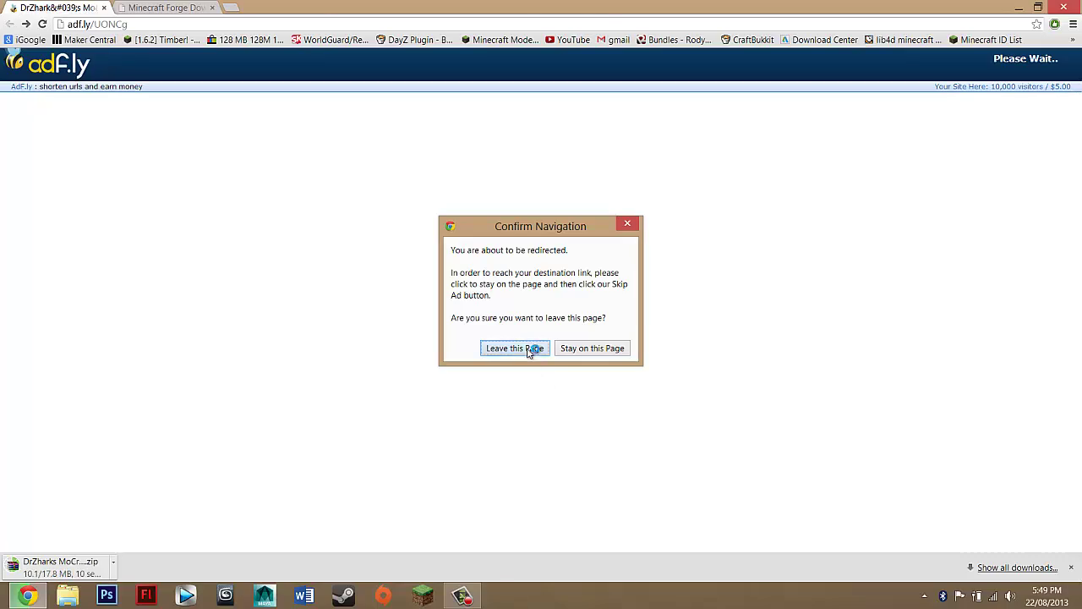
{"action": "left_click", "coordinate": [528, 349]}
{"action": "scroll", "coordinate": [335, 331], "scroll_direction": "down", "scroll_amount": 10}
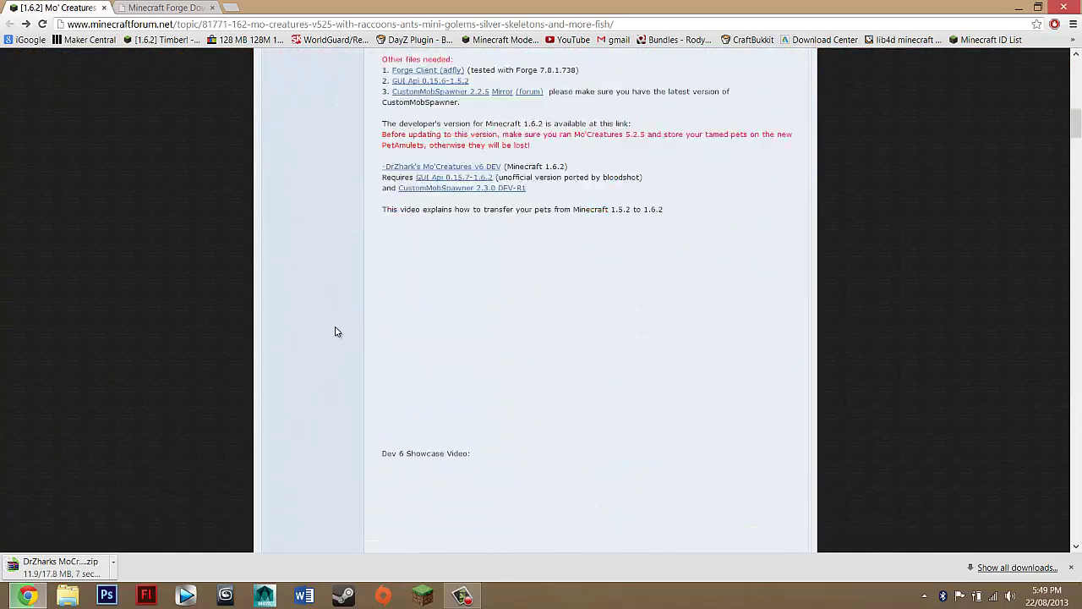
{"action": "scroll", "coordinate": [336, 332], "scroll_direction": "up", "scroll_amount": 2}
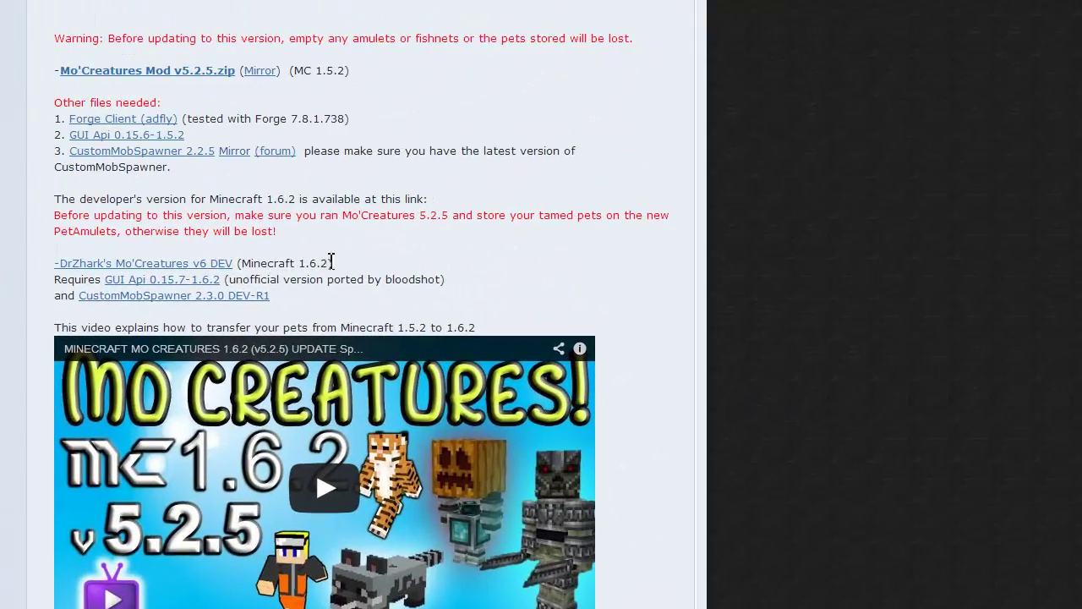
{"action": "left_click_drag", "start_coordinate": [586, 134], "coordinate": [478, 113]}
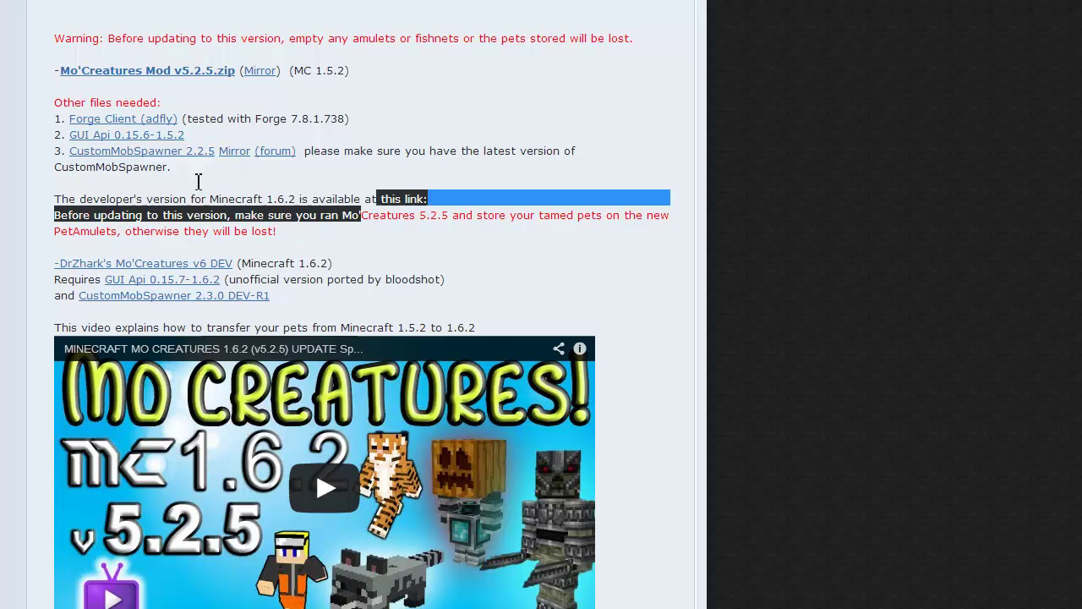
{"action": "left_click_drag", "start_coordinate": [198, 182], "coordinate": [51, 118]}
{"action": "left_click", "coordinate": [3, 233]}
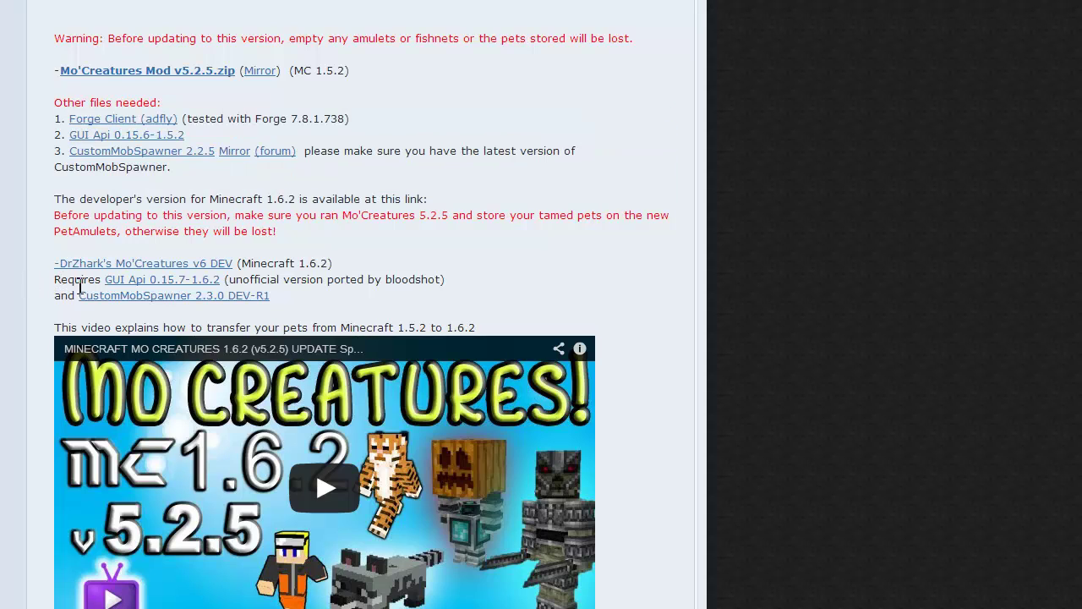
Download the required GUI Api 0.15.7-1.6.2 from MediaFire and keep the flagged .jar file.
{"action": "left_click_drag", "start_coordinate": [106, 284], "coordinate": [193, 283]}
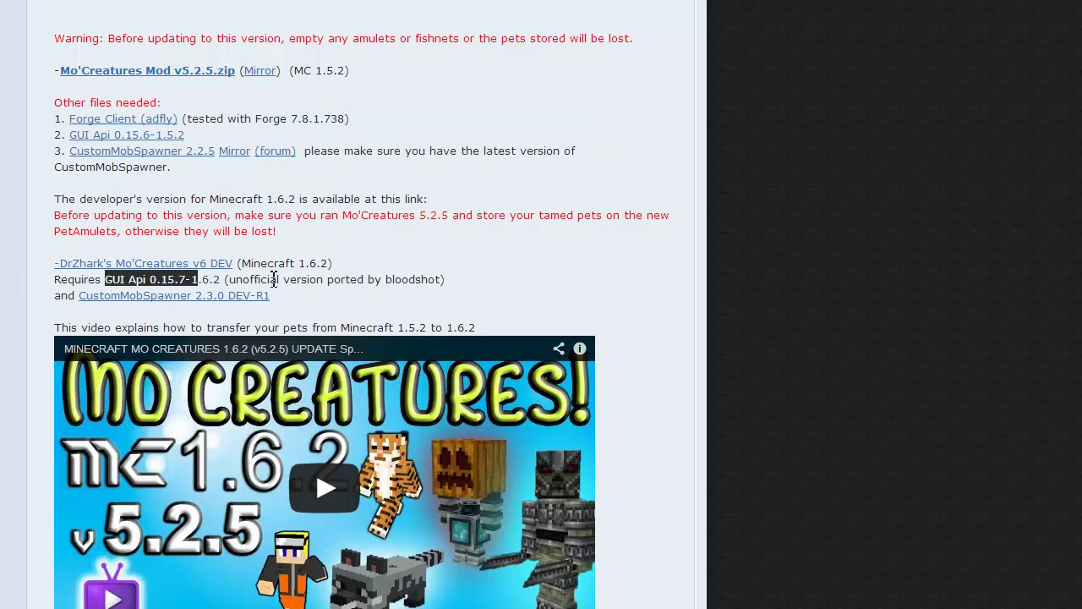
{"action": "left_click", "coordinate": [183, 282]}
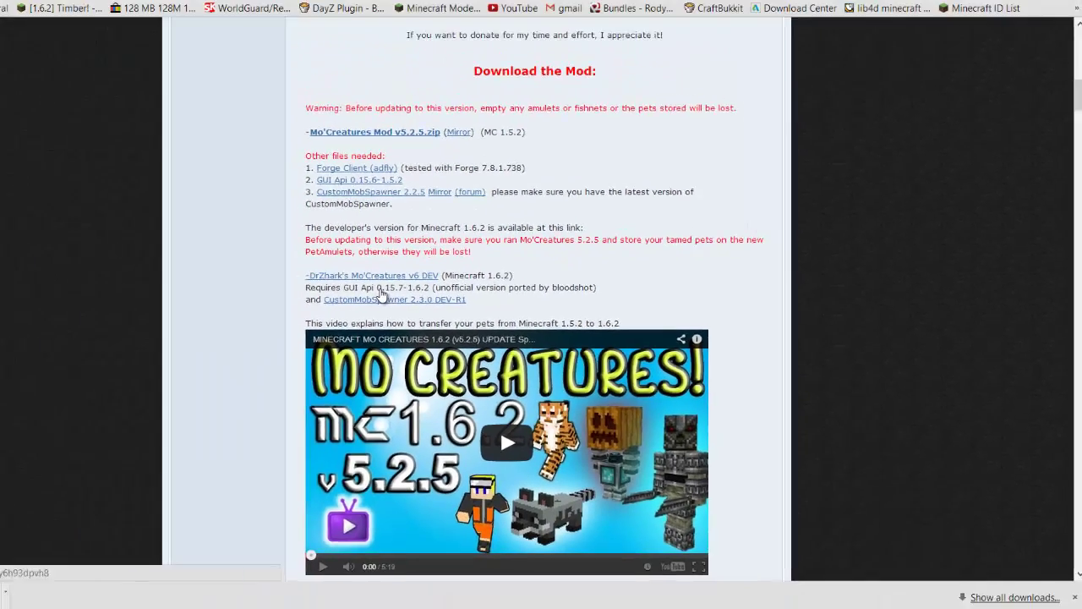
{"action": "left_click", "coordinate": [155, 289]}
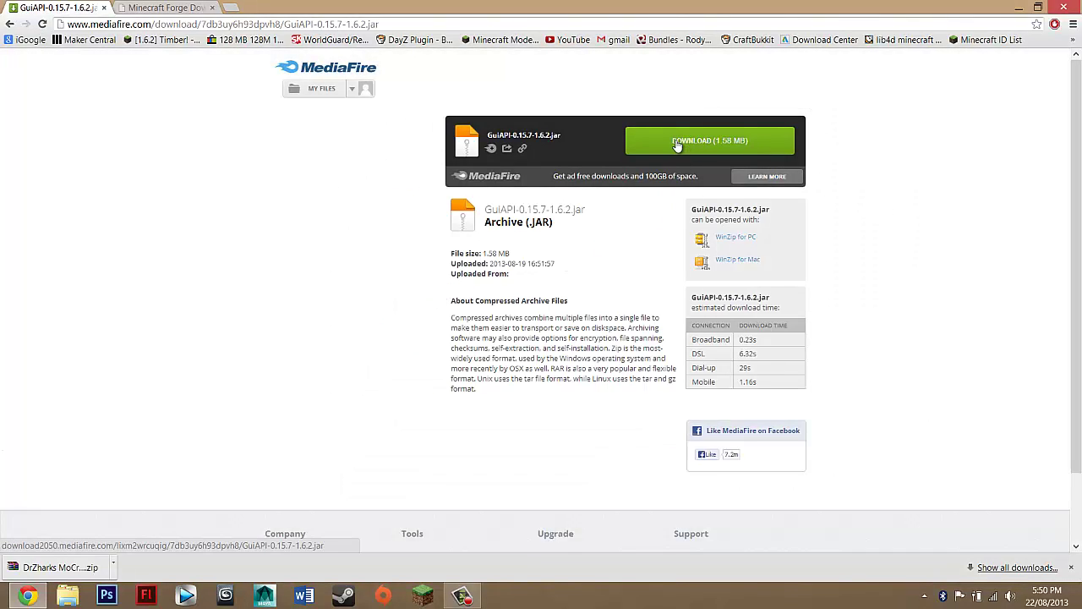
{"action": "left_click", "coordinate": [721, 142]}
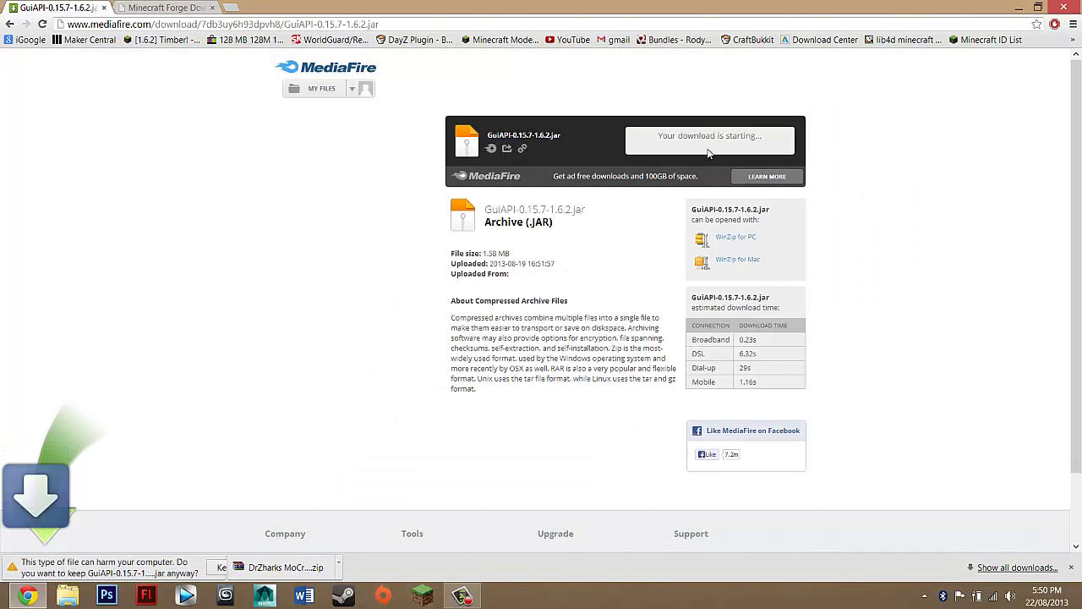
{"action": "left_click", "coordinate": [227, 567]}
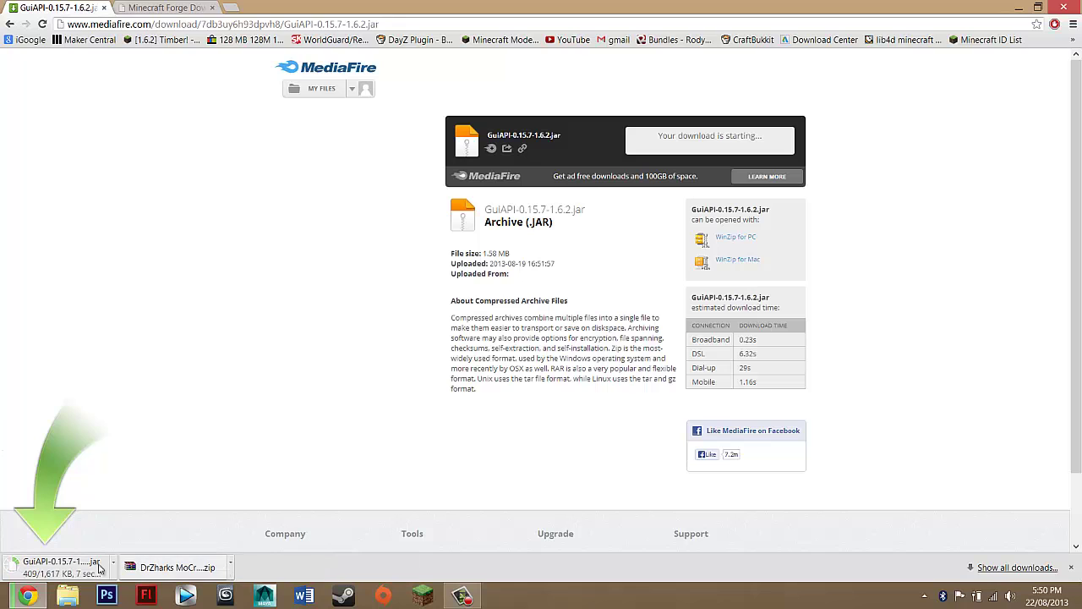
Download CustomMobSpawner 2.3.0 DEV-R1 from the forum thread's link and close its MediaFire page.
{"action": "left_click", "coordinate": [8, 25]}
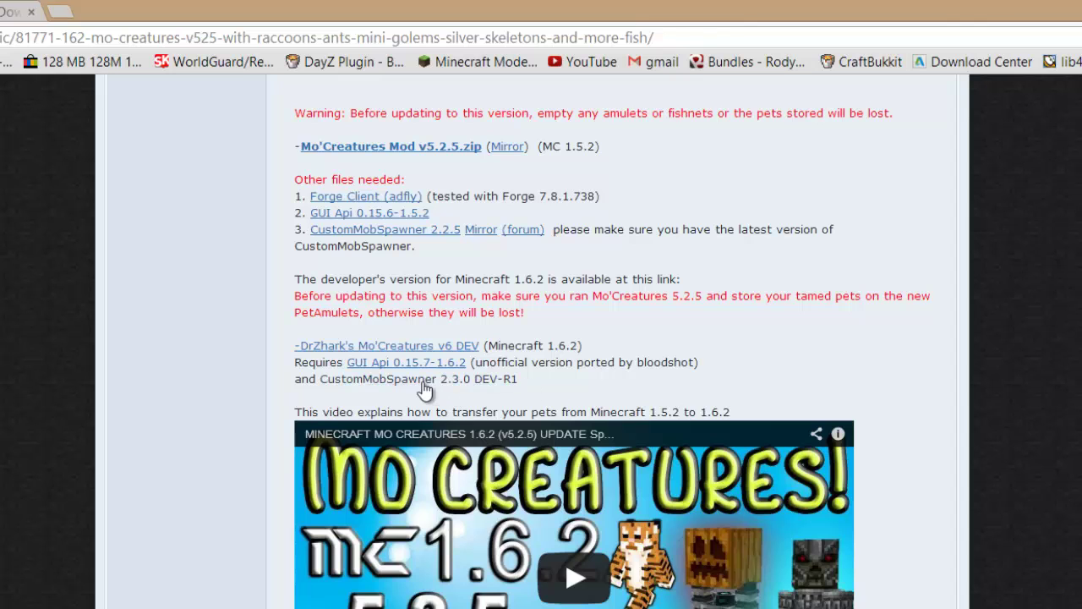
{"action": "left_click", "coordinate": [424, 380]}
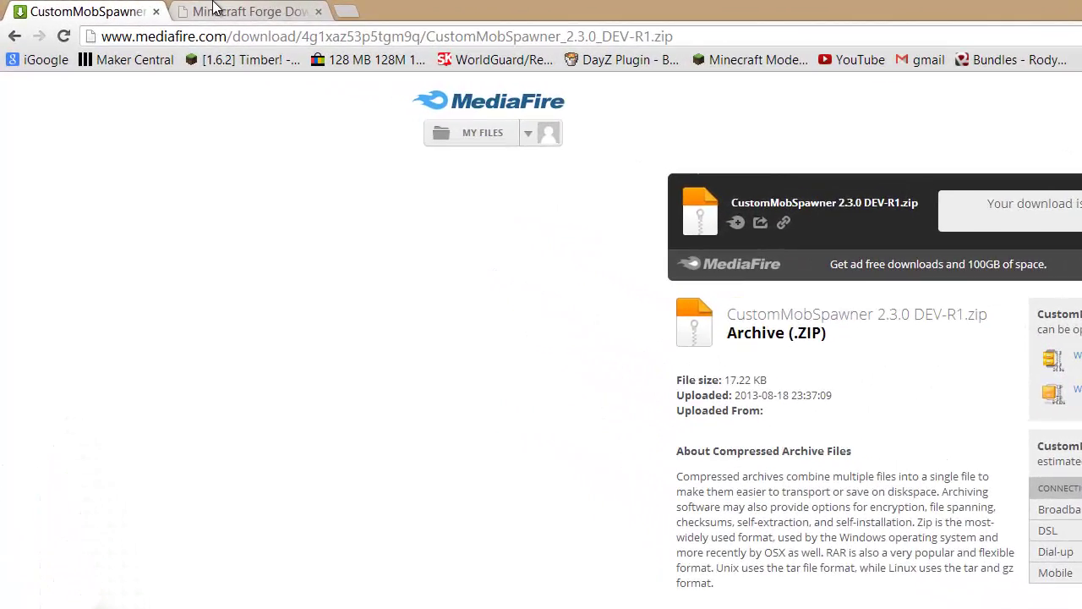
{"action": "left_click", "coordinate": [214, 10]}
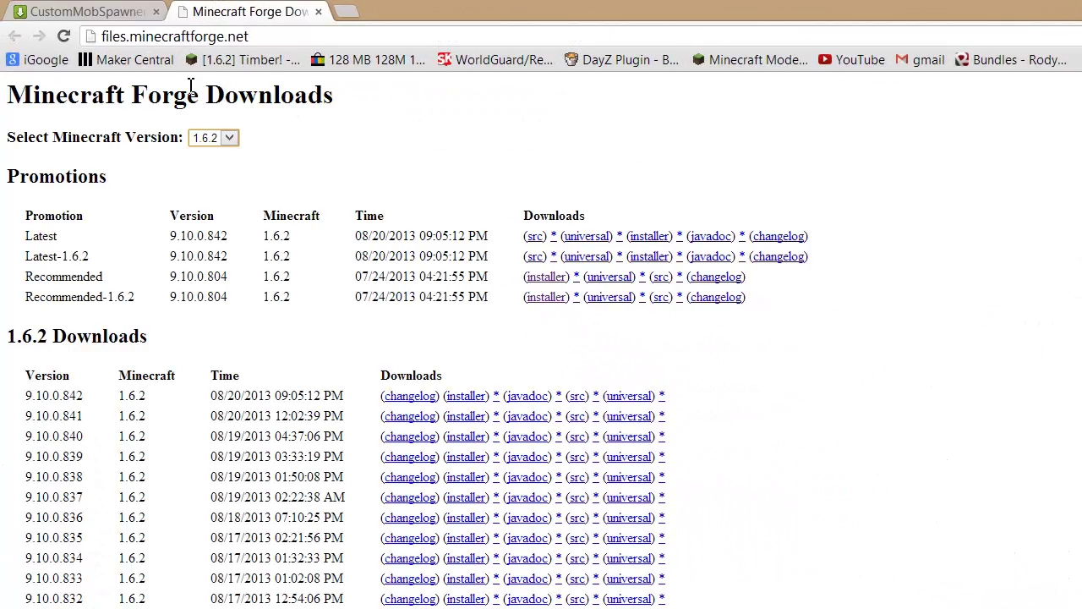
{"action": "left_click", "coordinate": [121, 8]}
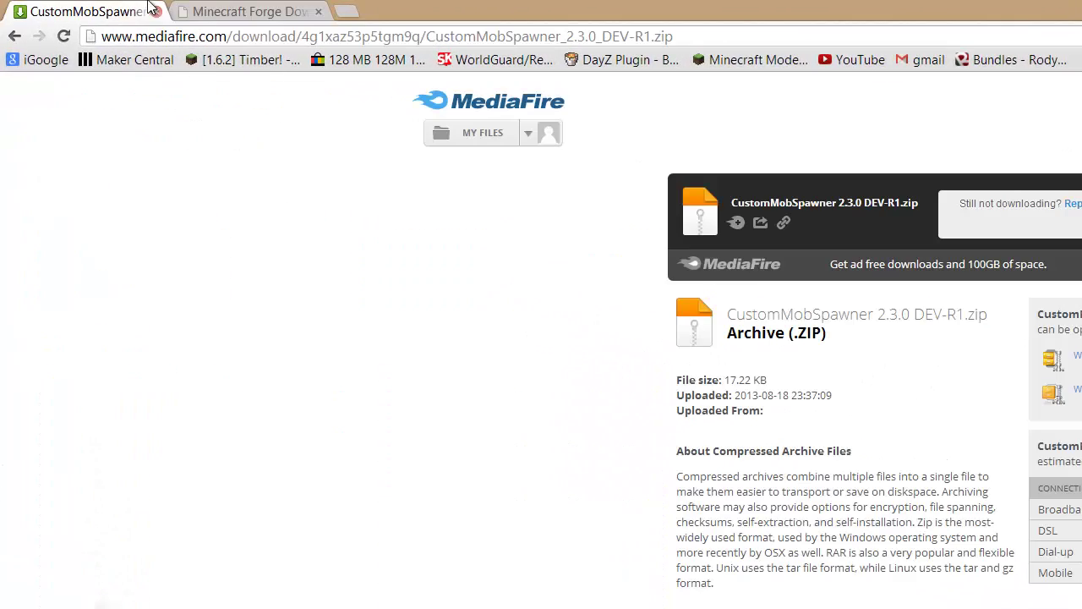
{"action": "left_click", "coordinate": [155, 12]}
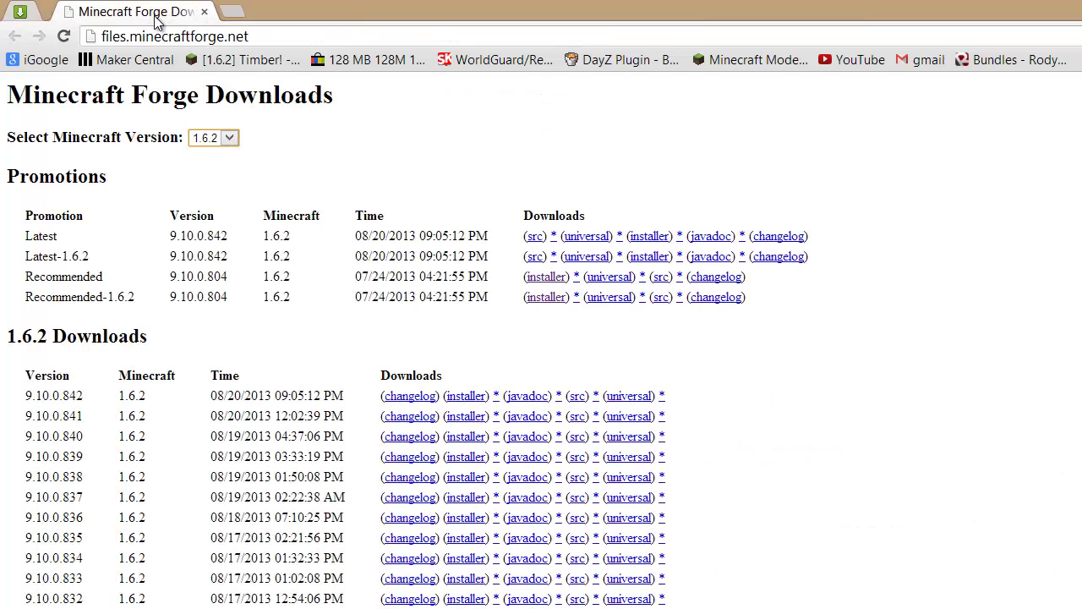
{"action": "left_click_drag", "start_coordinate": [17, 96], "coordinate": [308, 81]}
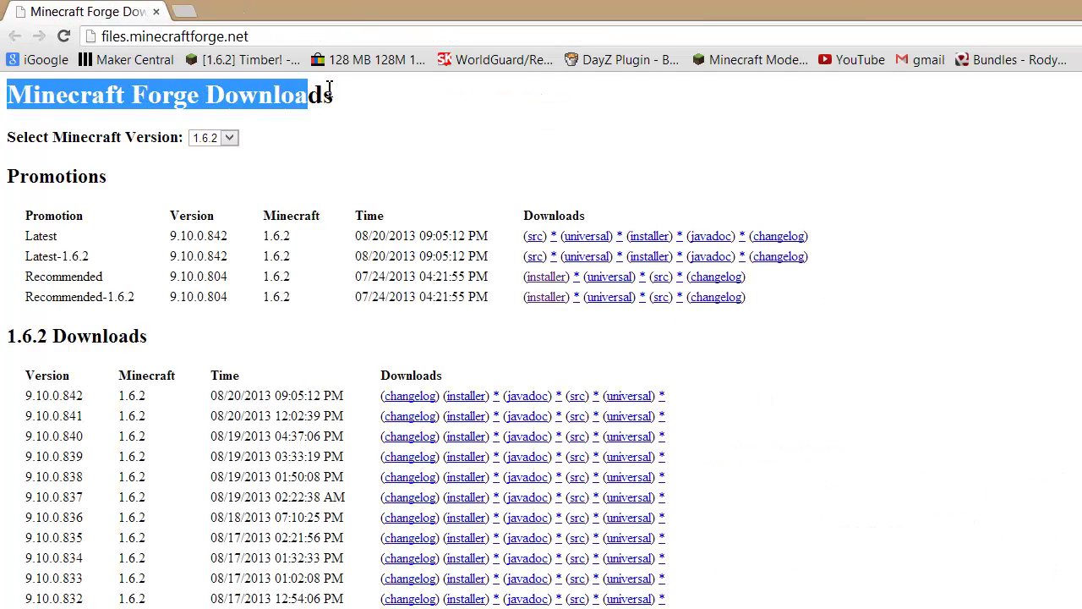
{"action": "left_click", "coordinate": [329, 89]}
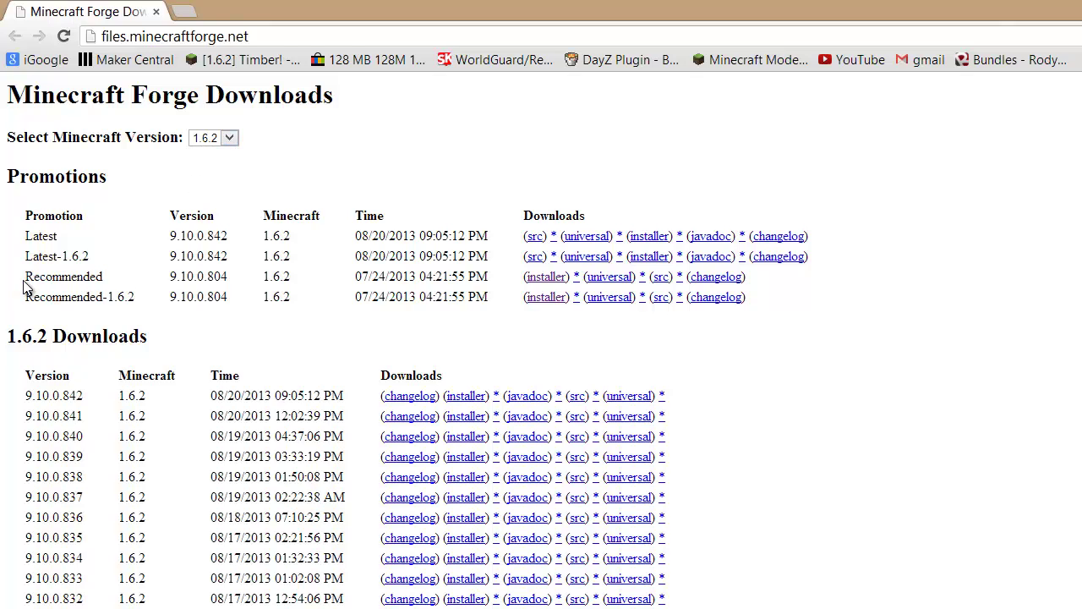
Download the recommended Minecraft Forge 9.10.0.804 installer for 1.6.2, skipping the adf.ly ad and keeping the flagged .jar file.
{"action": "left_click_drag", "start_coordinate": [25, 288], "coordinate": [123, 293]}
{"action": "left_click", "coordinate": [170, 282]}
{"action": "left_click_drag", "start_coordinate": [526, 284], "coordinate": [578, 286]}
{"action": "left_click", "coordinate": [440, 291]}
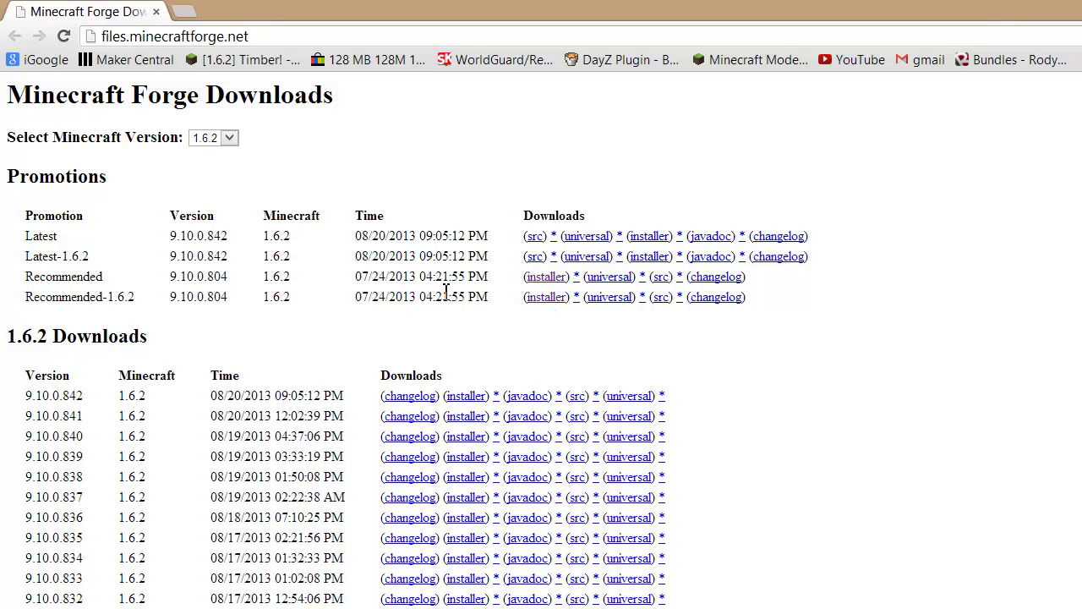
{"action": "left_click", "coordinate": [546, 285]}
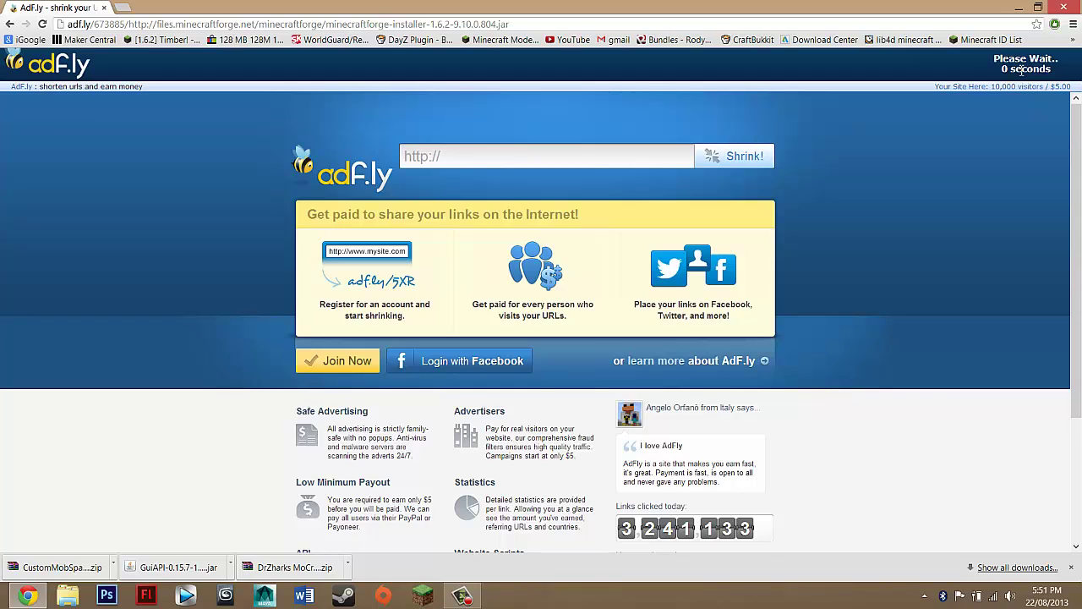
{"action": "left_click", "coordinate": [1020, 71]}
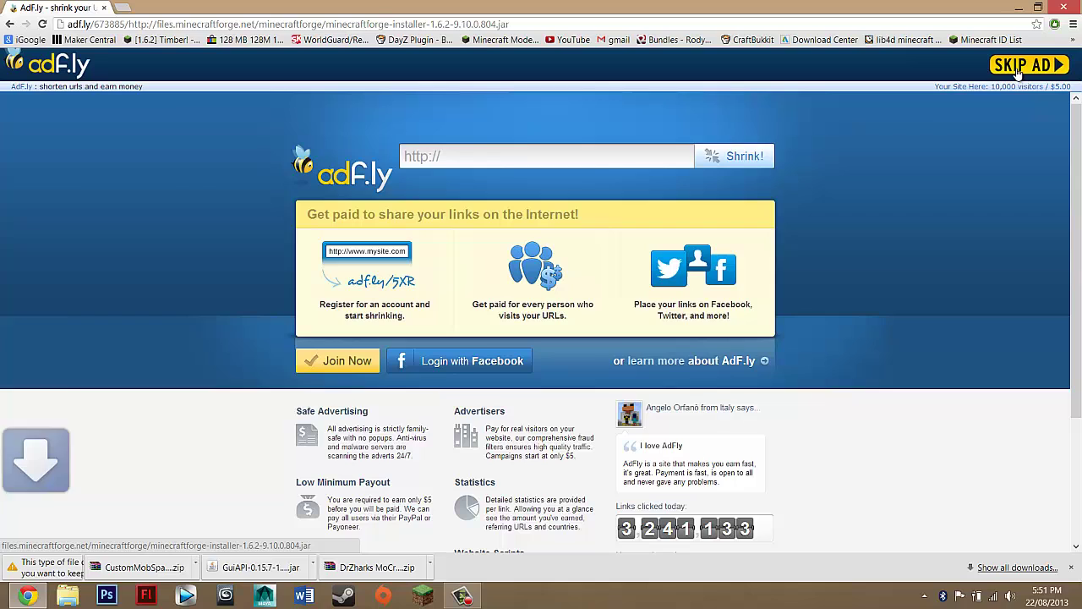
{"action": "left_click", "coordinate": [226, 567]}
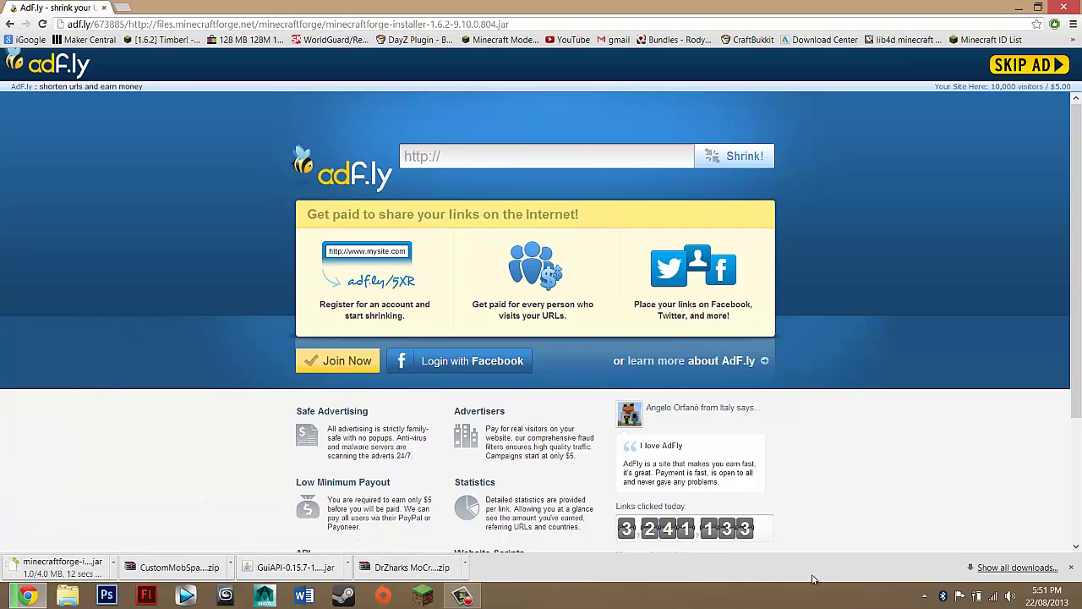
Copy the MoCreatures, GuiAPI, CustomMobSpawner and Forge installer files from the browser's download list to the desktop, and close the browser.
{"action": "left_click", "coordinate": [1007, 571]}
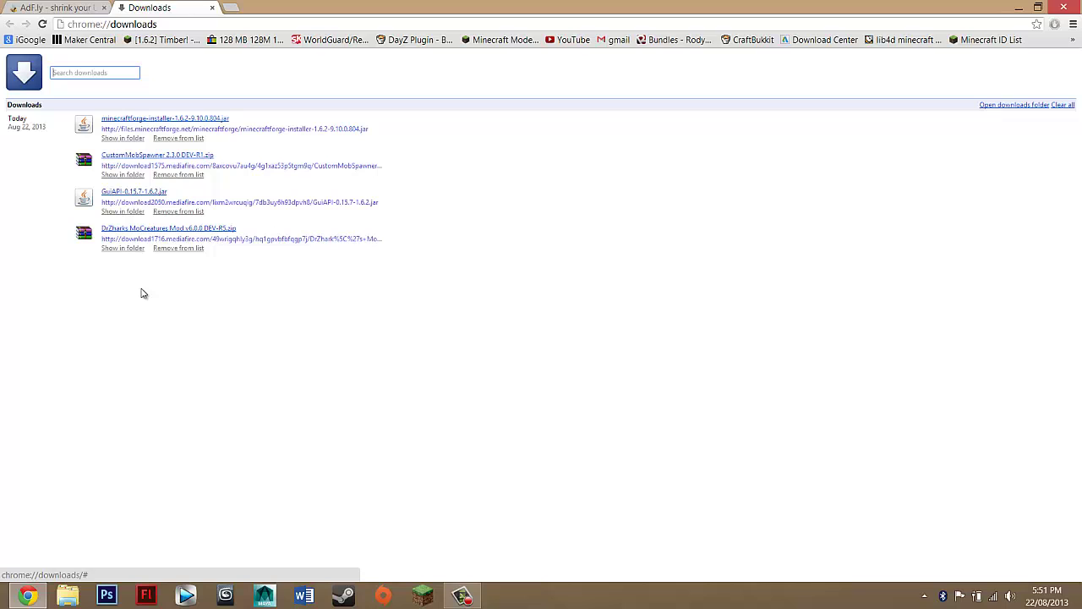
{"action": "key", "text": "super+Left"}
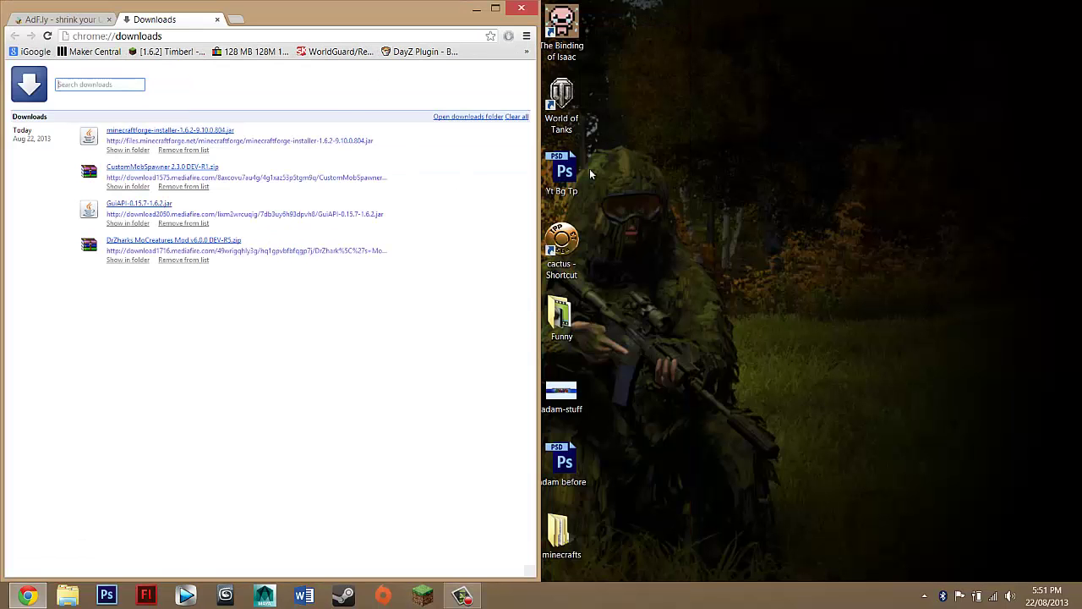
{"action": "left_click_drag", "start_coordinate": [135, 242], "coordinate": [822, 154]}
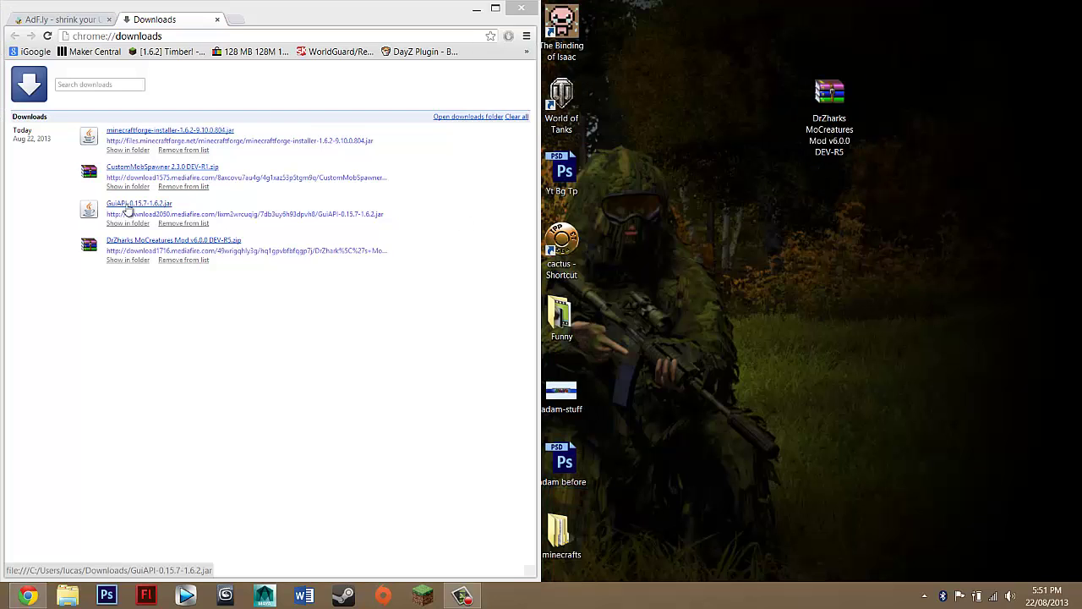
{"action": "left_click_drag", "start_coordinate": [139, 204], "coordinate": [827, 174]}
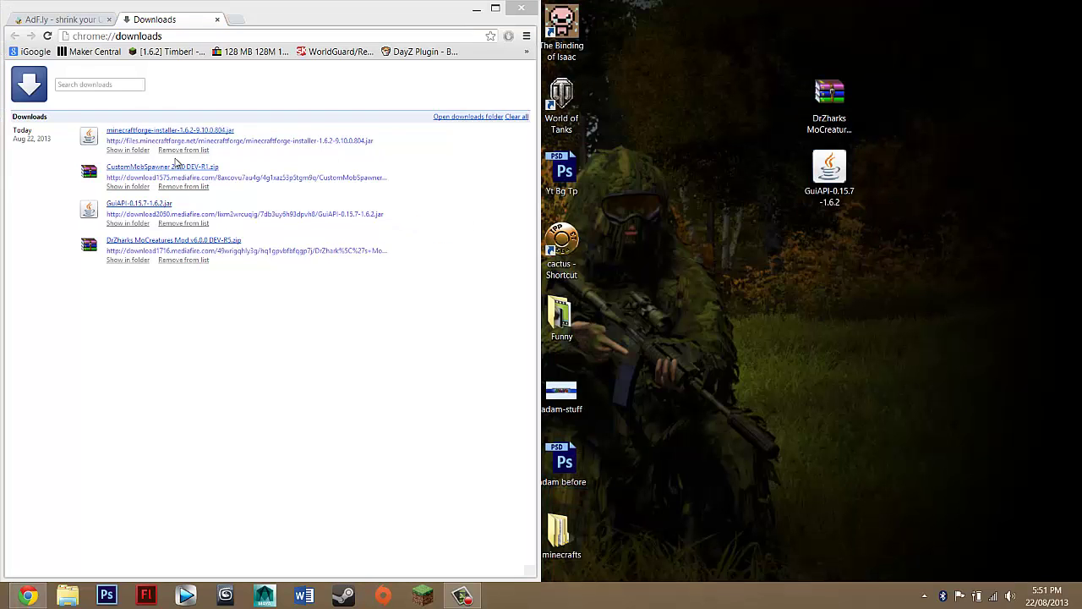
{"action": "left_click_drag", "start_coordinate": [135, 173], "coordinate": [824, 195]}
{"action": "left_click_drag", "start_coordinate": [135, 135], "coordinate": [824, 330]}
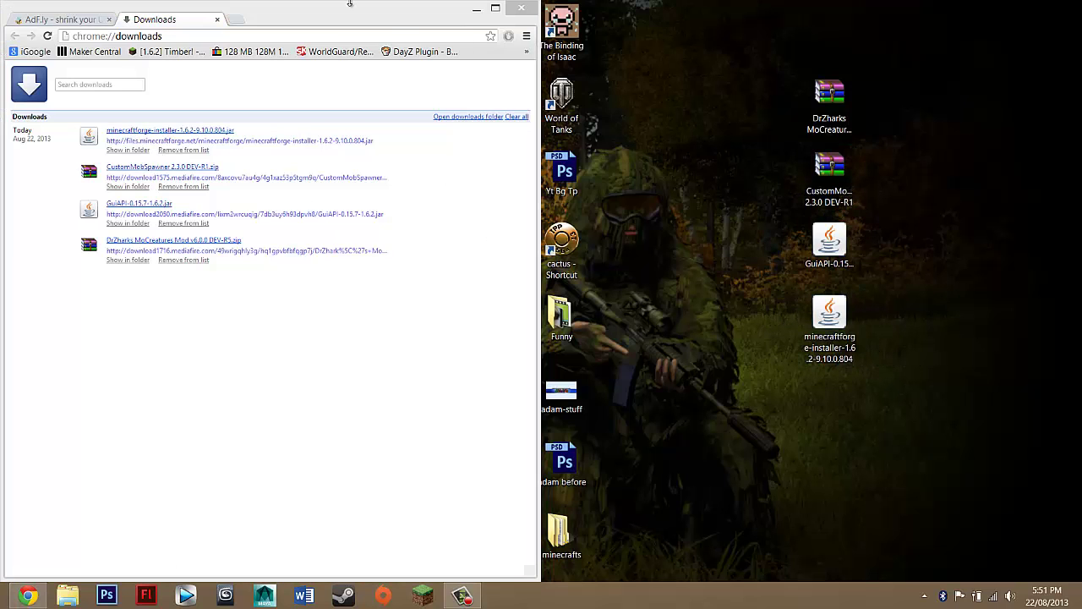
{"action": "left_click_drag", "start_coordinate": [342, 12], "coordinate": [503, 78]}
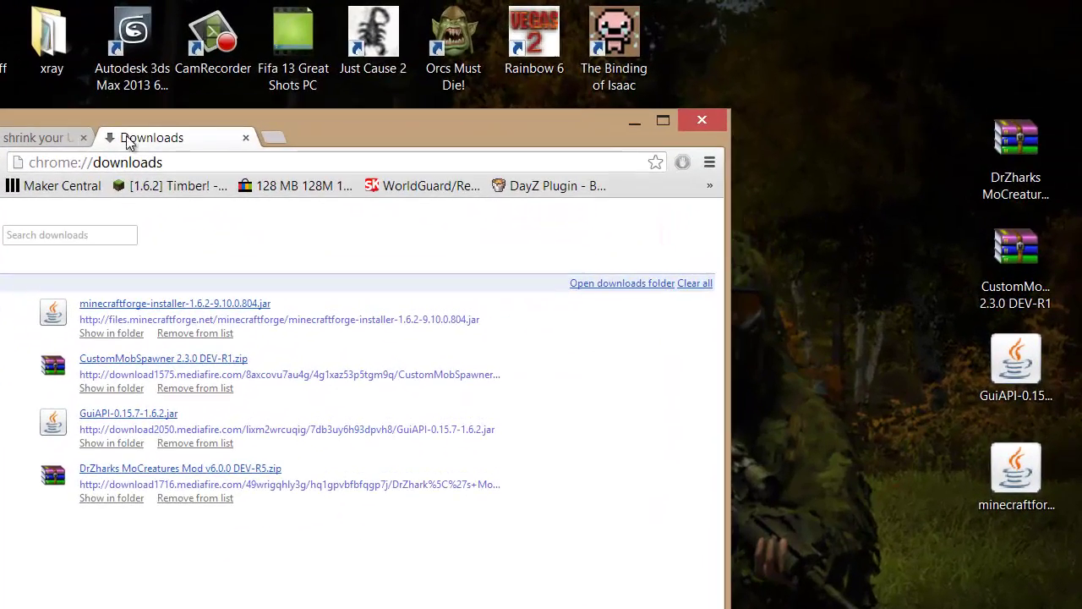
{"action": "left_click", "coordinate": [713, 120]}
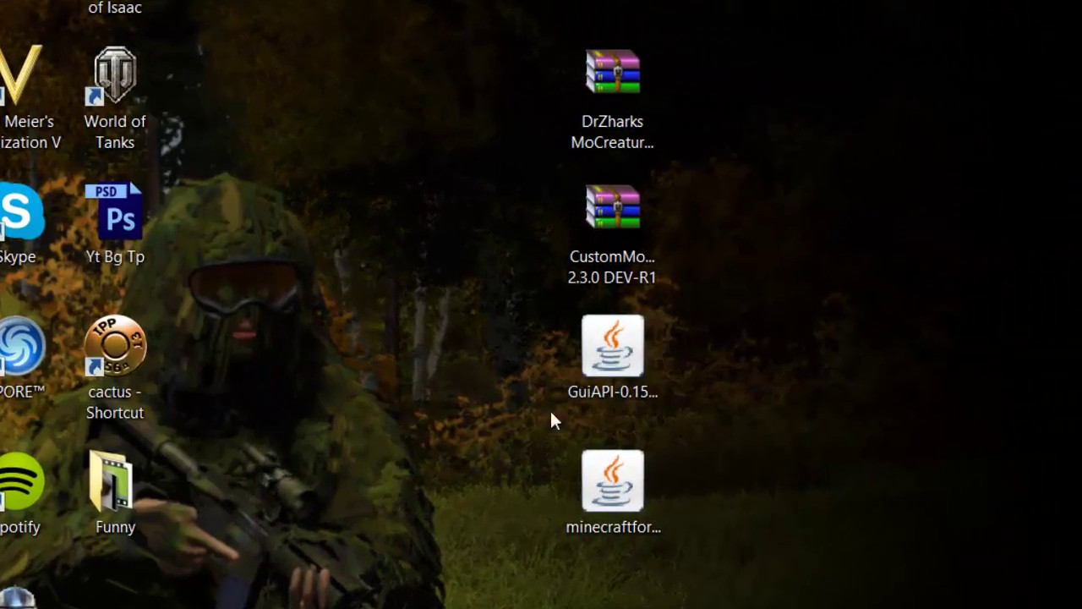
Try to choose a default program for opening the Forge installer file on the desktop.
{"action": "left_click_drag", "start_coordinate": [526, 432], "coordinate": [736, 592]}
{"action": "left_click", "coordinate": [558, 495]}
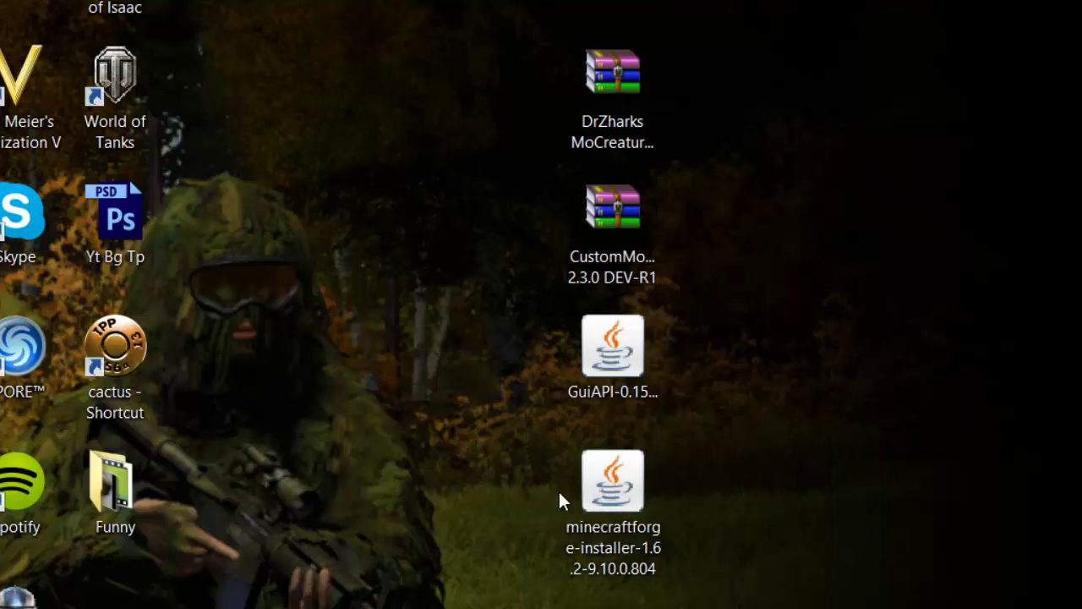
{"action": "right_click", "coordinate": [657, 459]}
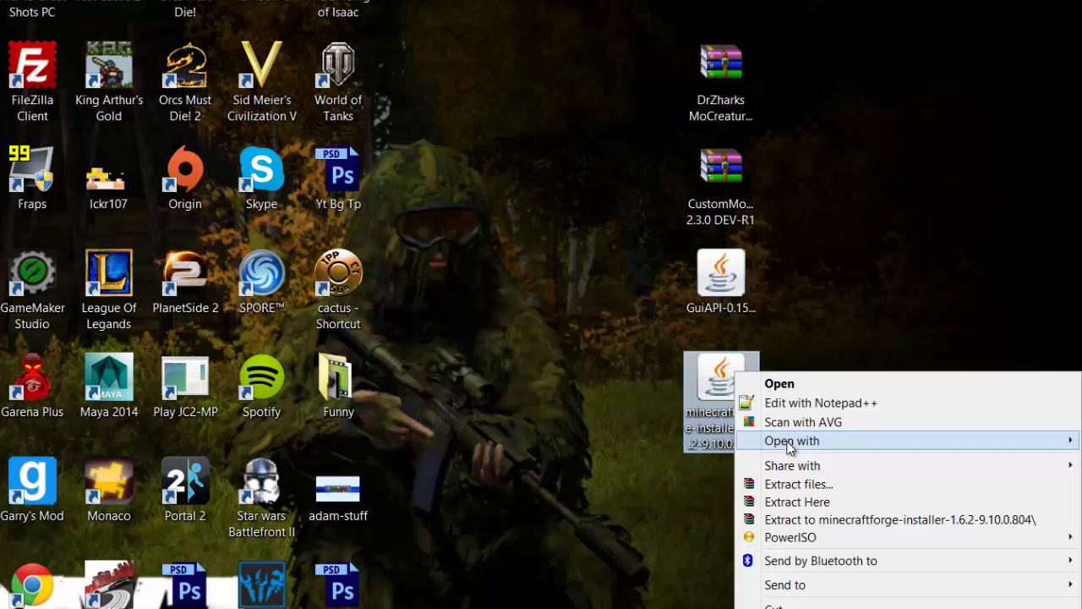
{"action": "mouse_move", "coordinate": [717, 544]}
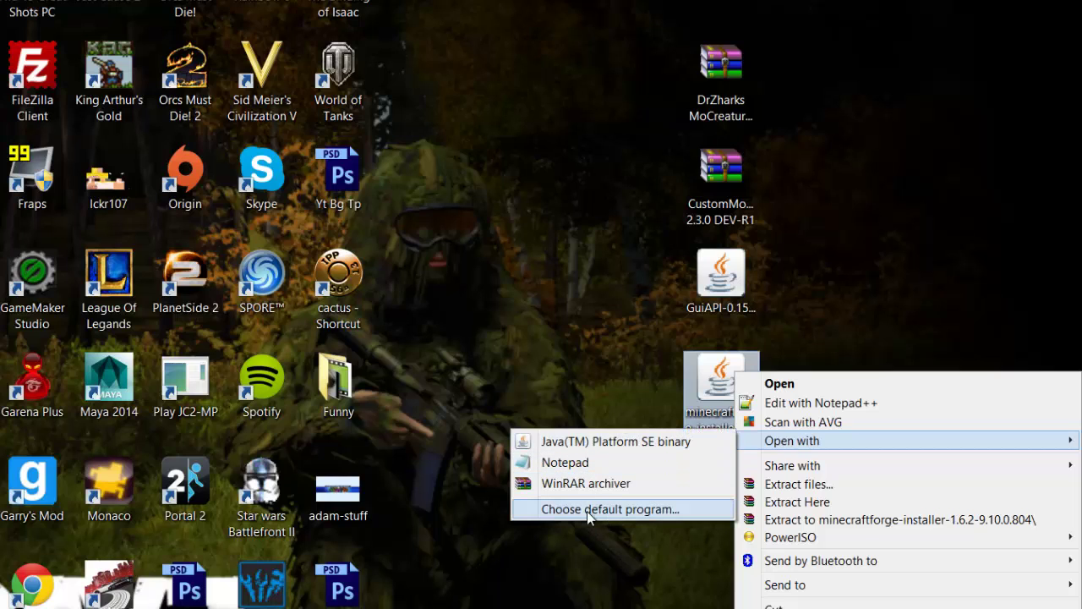
{"action": "left_click", "coordinate": [630, 511]}
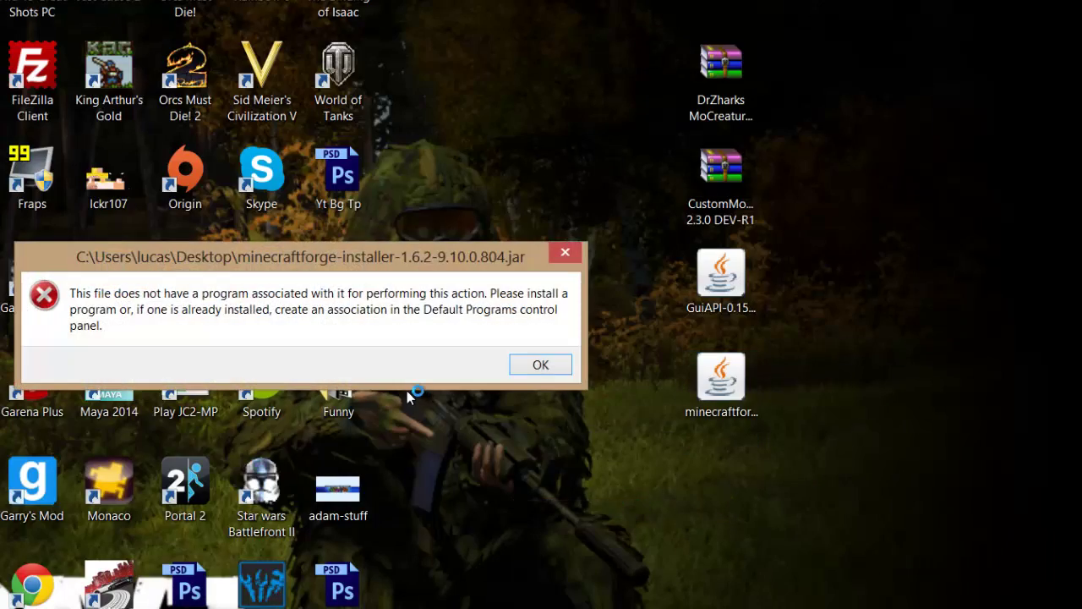
{"action": "left_click", "coordinate": [542, 363]}
In the Forge installer's file properties, keep Java(TM) Platform SE binary as the program that opens .jar files.
{"action": "right_click", "coordinate": [723, 365]}
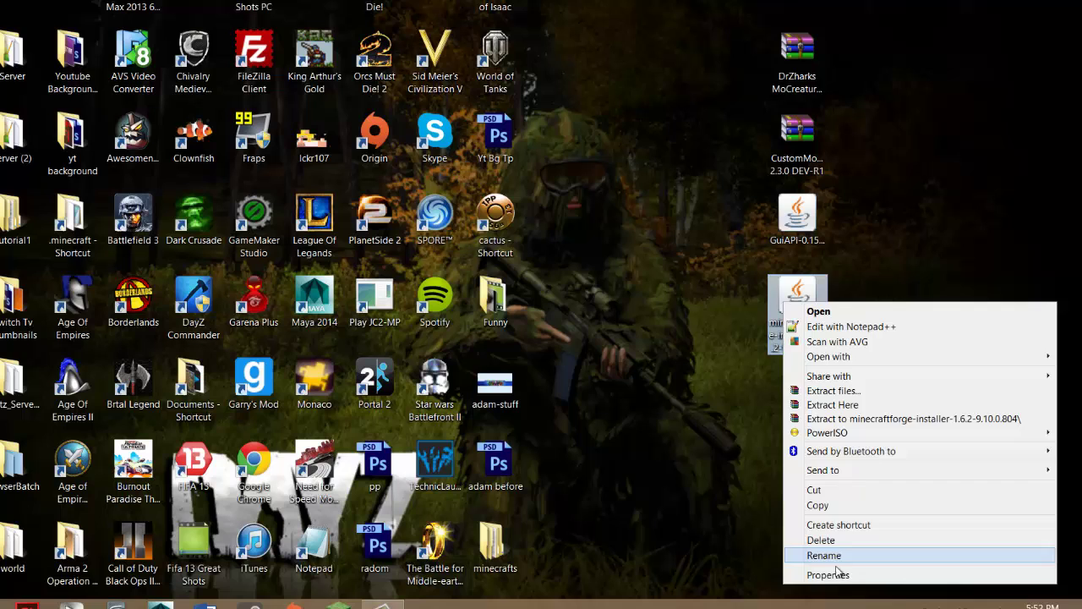
{"action": "left_click", "coordinate": [826, 572]}
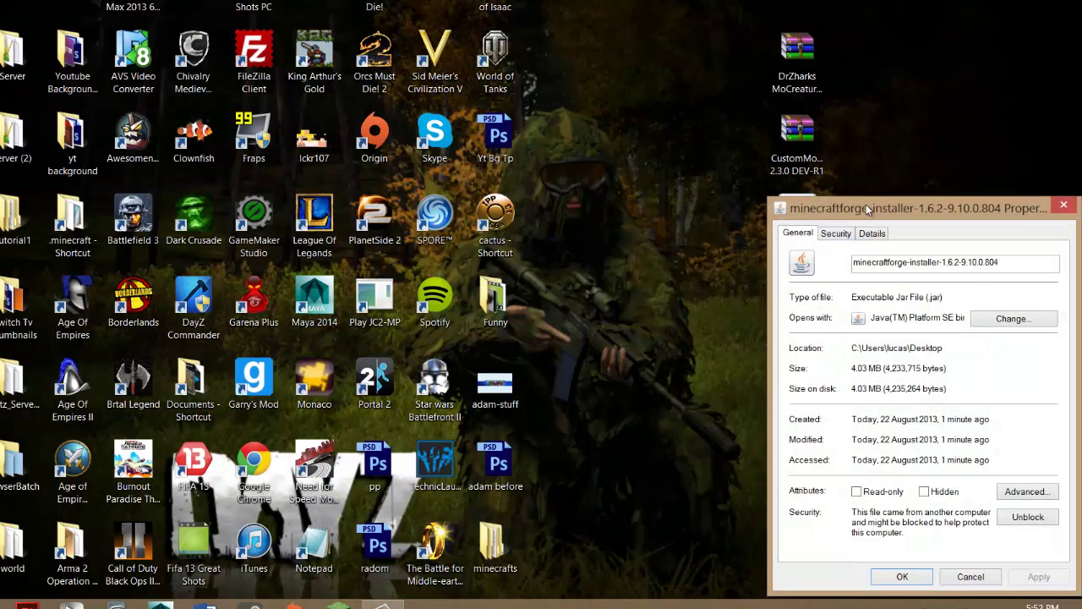
{"action": "left_click_drag", "start_coordinate": [867, 209], "coordinate": [486, 173]}
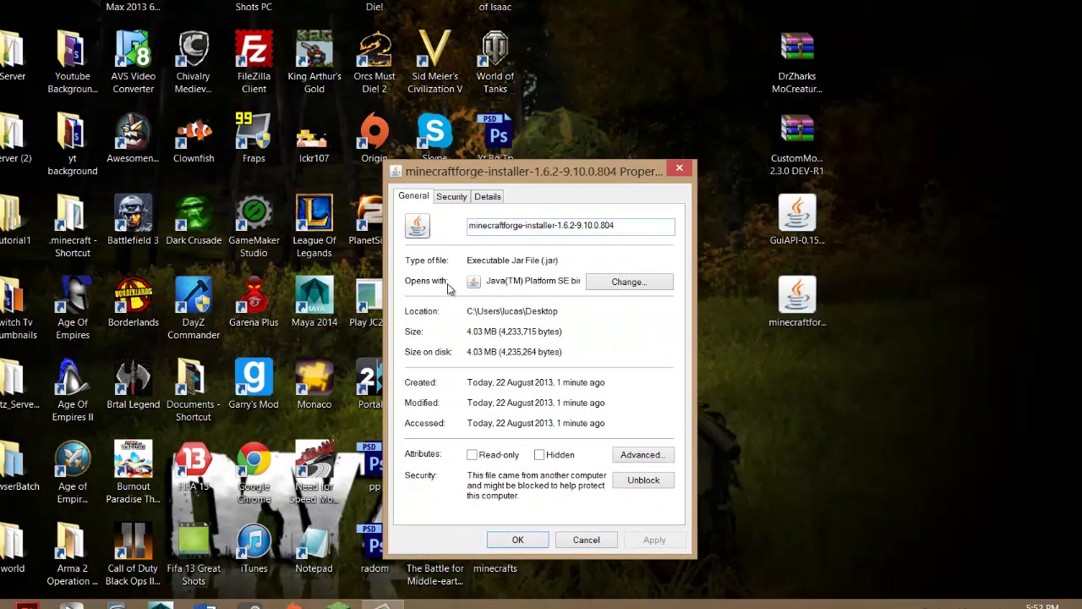
{"action": "left_click", "coordinate": [614, 288]}
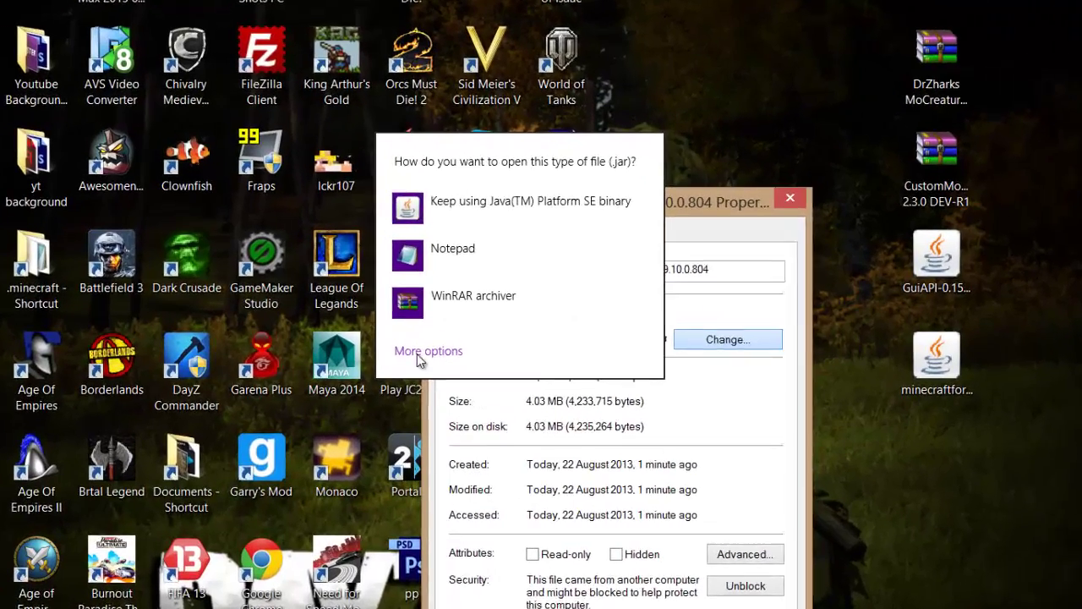
{"action": "left_click", "coordinate": [377, 293]}
{"action": "scroll", "coordinate": [544, 362], "scroll_direction": "down", "scroll_amount": 10}
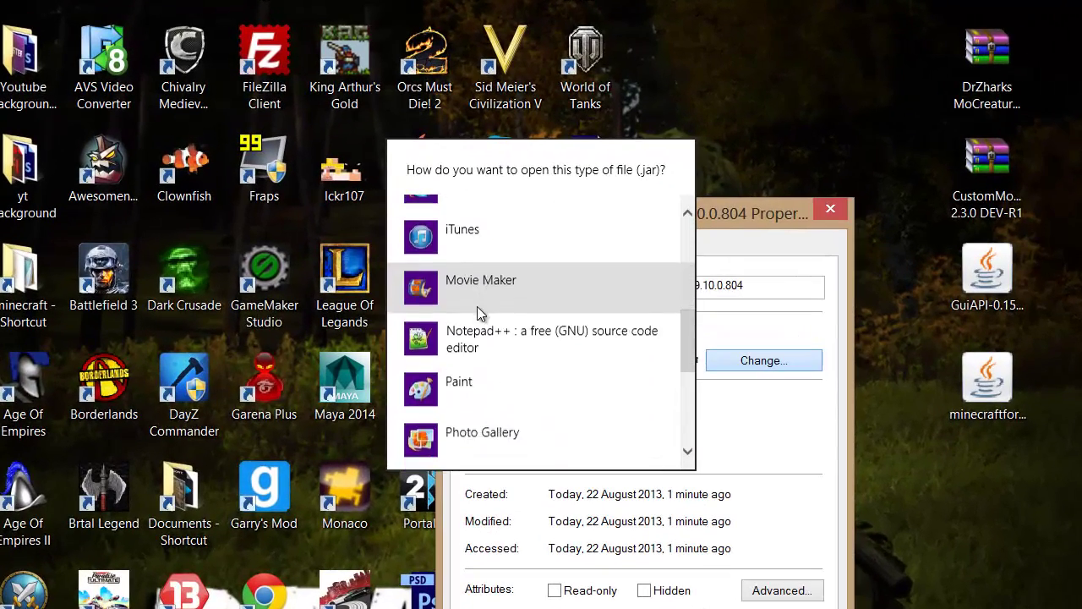
{"action": "scroll", "coordinate": [461, 391], "scroll_direction": "up", "scroll_amount": 10}
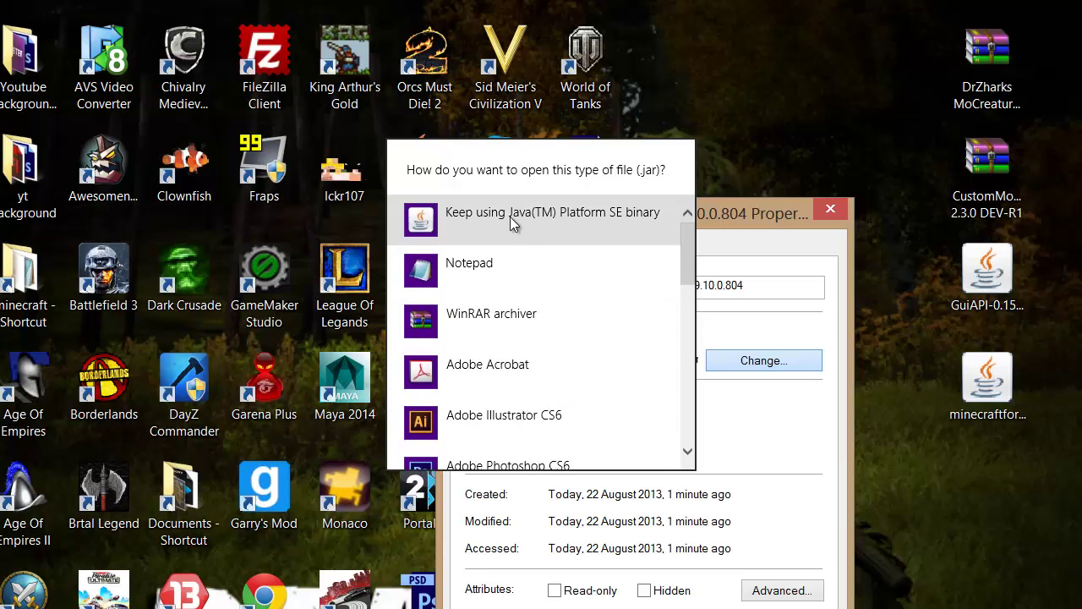
{"action": "scroll", "coordinate": [554, 319], "scroll_direction": "down", "scroll_amount": 7}
{"action": "scroll", "coordinate": [508, 378], "scroll_direction": "down", "scroll_amount": 2}
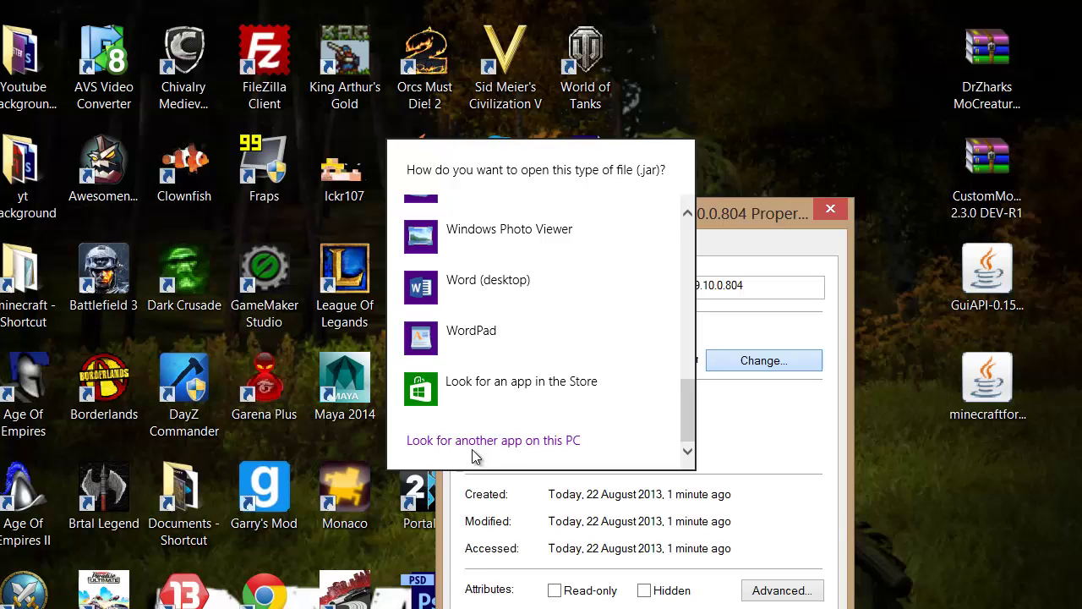
{"action": "scroll", "coordinate": [536, 338], "scroll_direction": "up", "scroll_amount": 9}
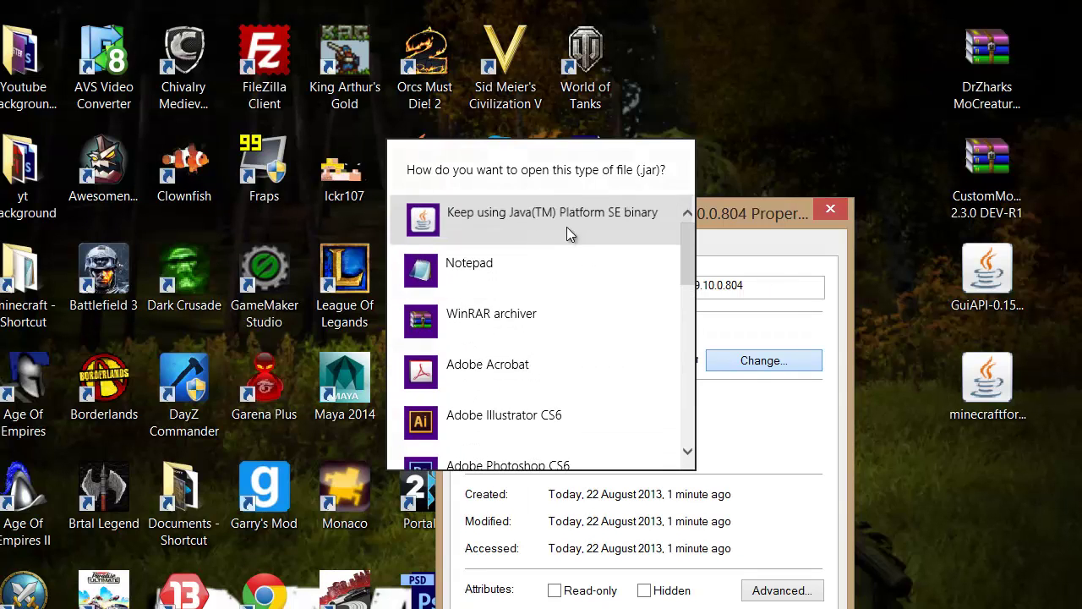
{"action": "left_click", "coordinate": [640, 233]}
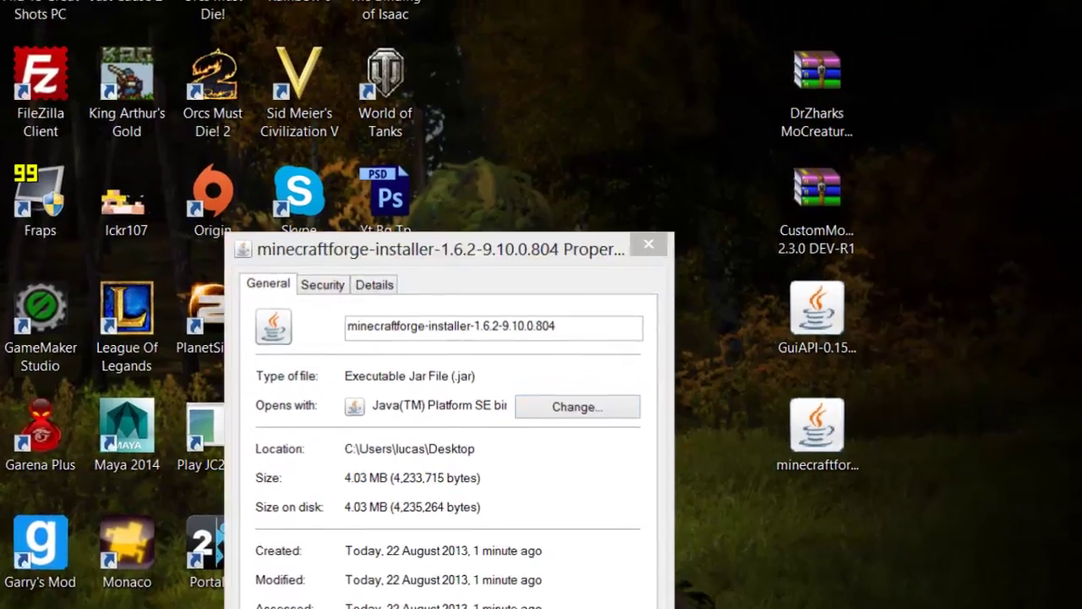
{"action": "key", "text": "Return"}
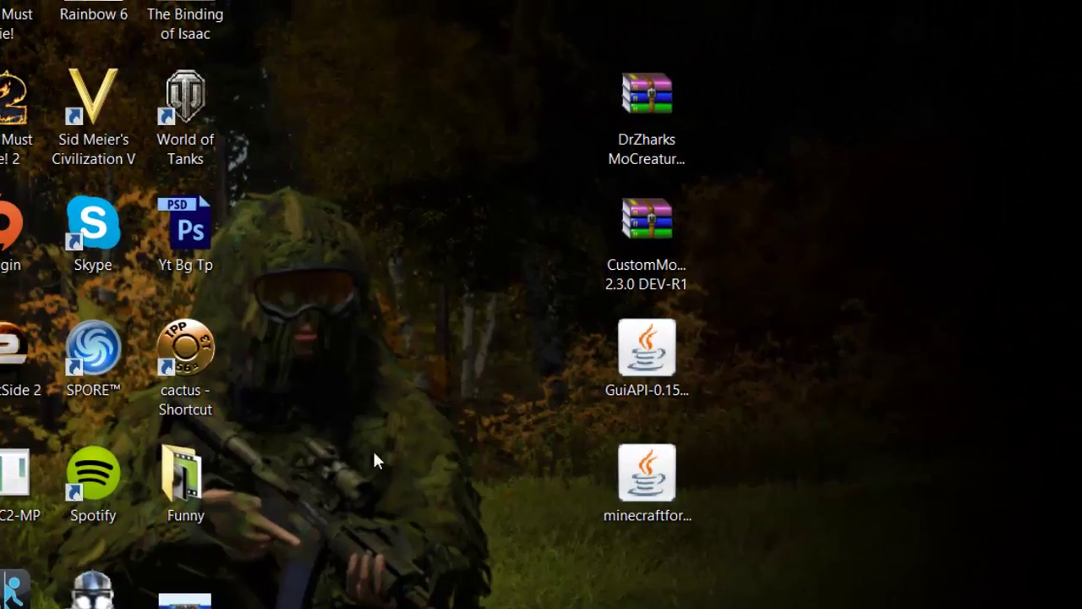
Run the Forge 9.10.0.804 installer with Install client into the .minecraft folder and dismiss the completion message.
{"action": "left_click_drag", "start_coordinate": [570, 428], "coordinate": [671, 520]}
{"action": "double_click", "coordinate": [672, 516]}
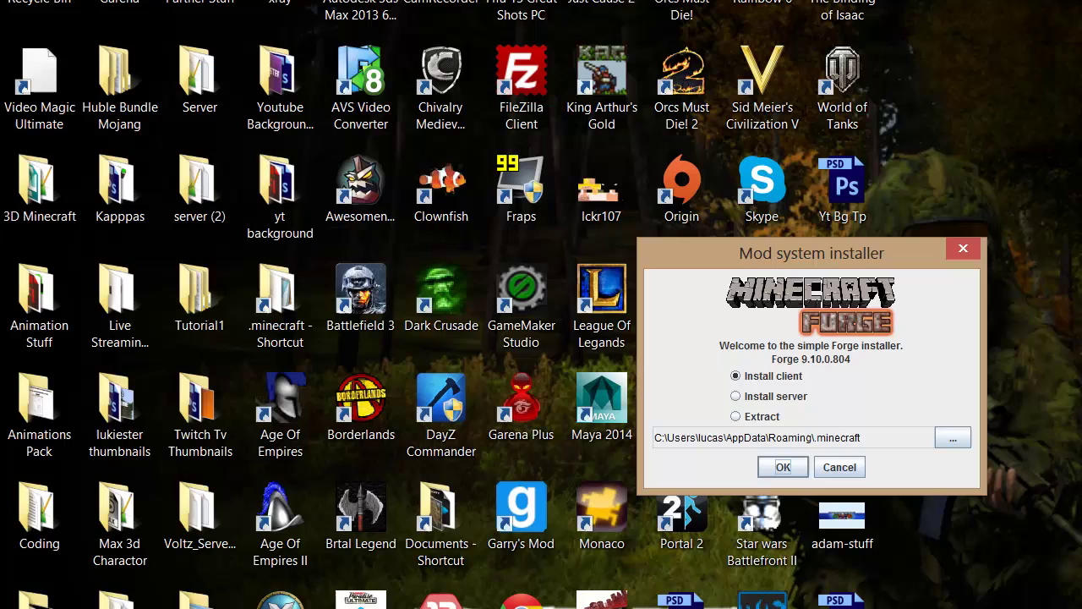
{"action": "left_click_drag", "start_coordinate": [800, 254], "coordinate": [440, 192]}
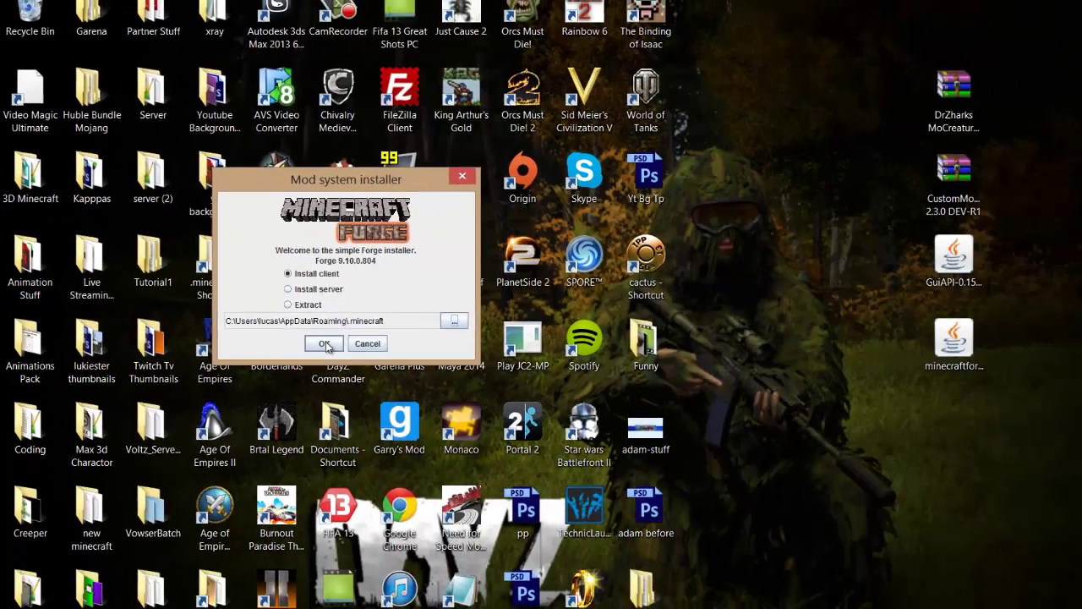
{"action": "left_click", "coordinate": [422, 405]}
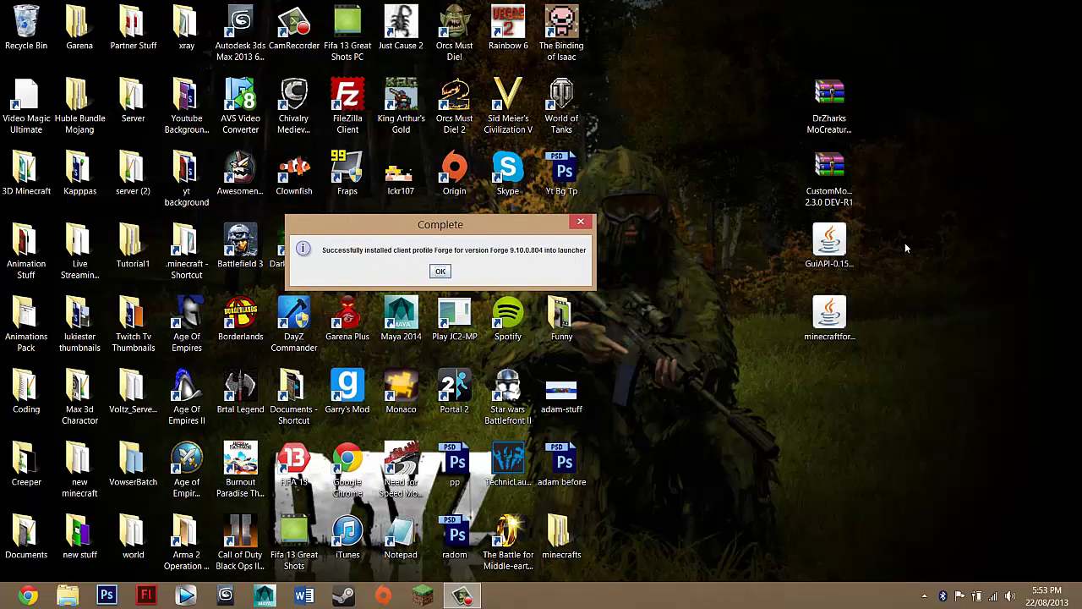
{"action": "left_click", "coordinate": [833, 330]}
{"action": "left_click", "coordinate": [772, 378]}
{"action": "left_click_drag", "start_coordinate": [771, 44], "coordinate": [921, 261]}
{"action": "left_click", "coordinate": [921, 261]}
{"action": "left_click", "coordinate": [441, 269]}
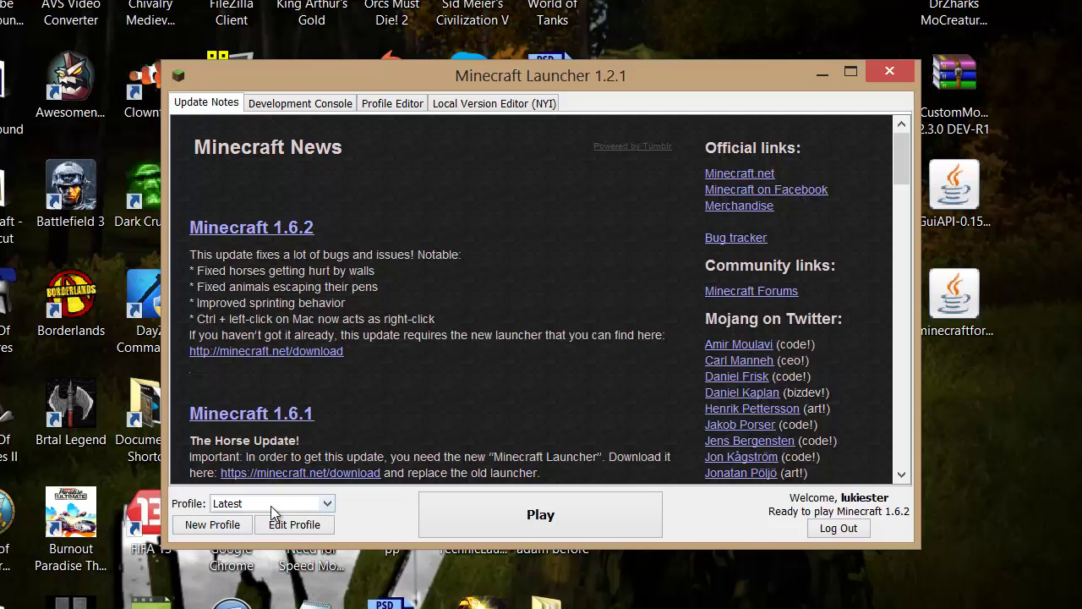
In the Minecraft Launcher, choose the Forge profile, continue with the existing account and start the game.
{"action": "left_click", "coordinate": [232, 506]}
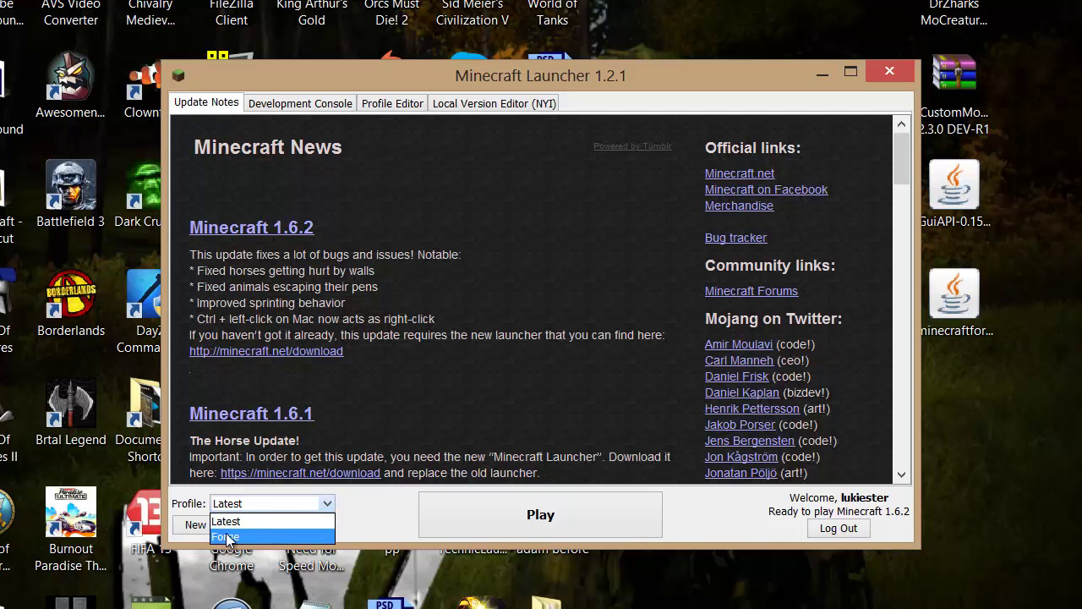
{"action": "left_click", "coordinate": [330, 507]}
{"action": "left_click", "coordinate": [330, 504]}
{"action": "left_click", "coordinate": [224, 537]}
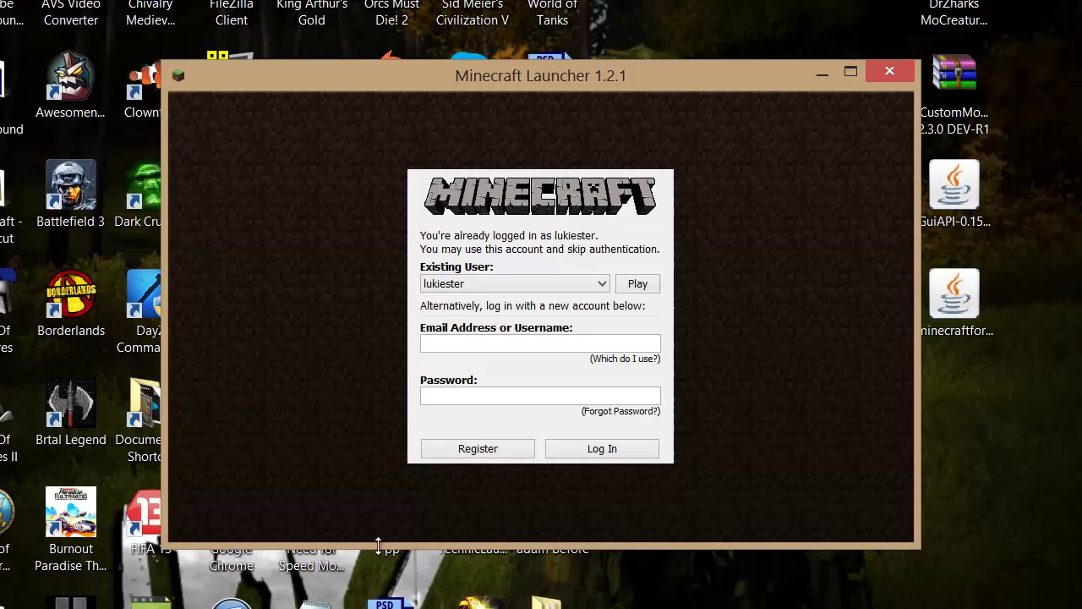
{"action": "left_click", "coordinate": [648, 285]}
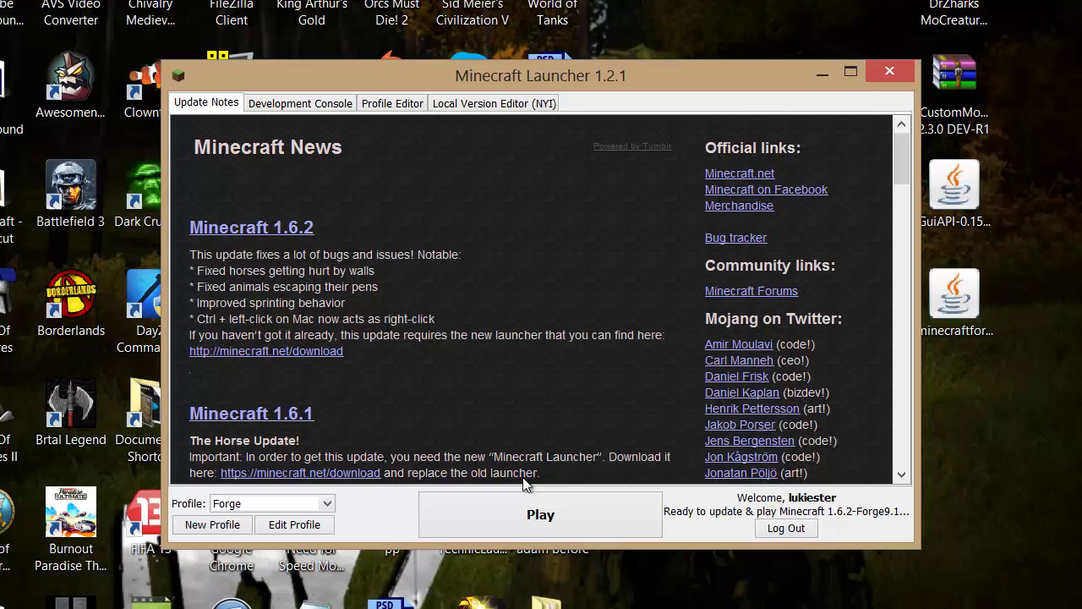
{"action": "left_click", "coordinate": [567, 516]}
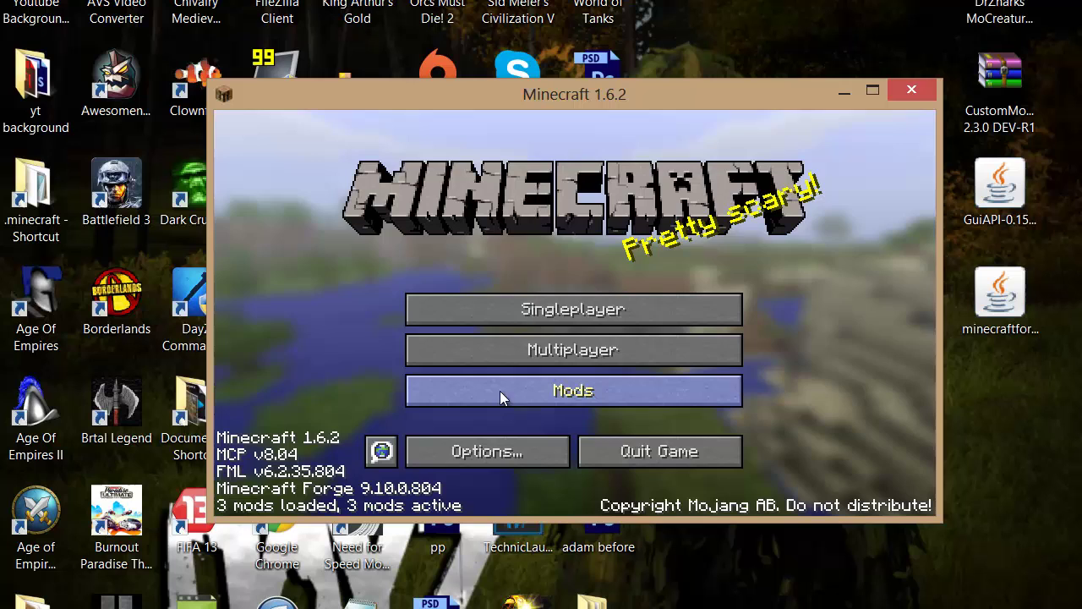
Open Minecraft's mod list and examine the Forge Mod Loader and Minecraft Forge entries.
{"action": "left_click", "coordinate": [617, 384]}
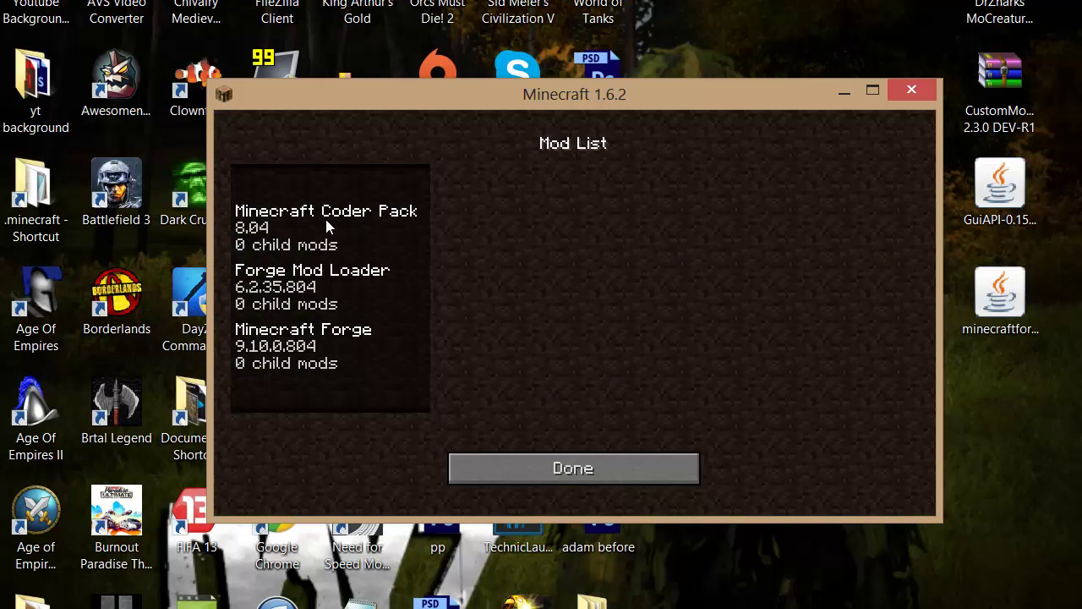
{"action": "left_click", "coordinate": [340, 286]}
{"action": "left_click", "coordinate": [331, 338]}
{"action": "left_click", "coordinate": [348, 287]}
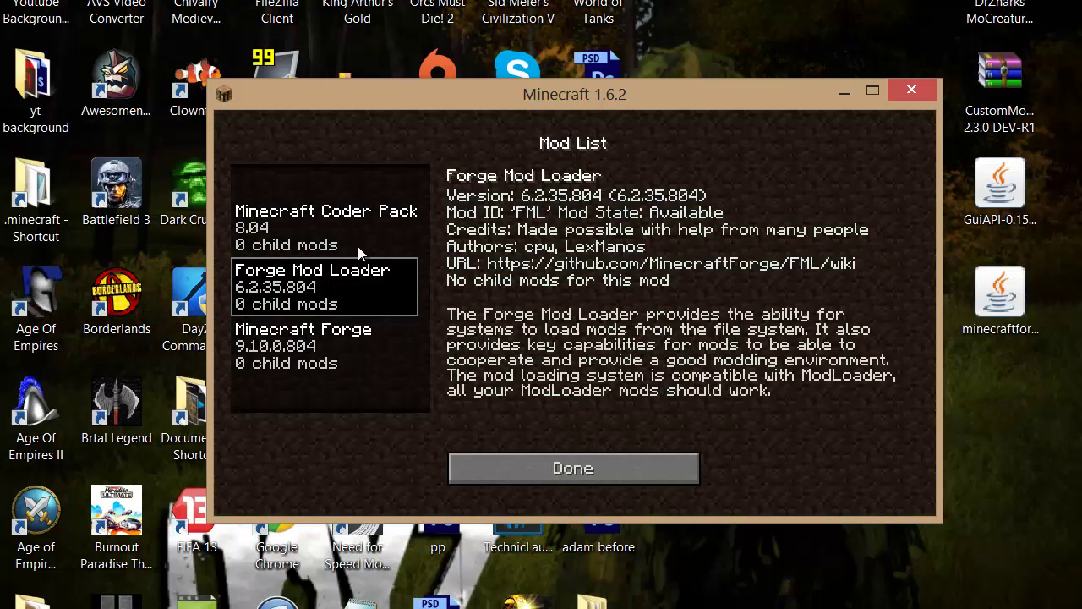
Leave the mod list and open the resource pack folder from Minecraft's resource pack options.
{"action": "left_click", "coordinate": [358, 246]}
{"action": "left_click", "coordinate": [537, 459]}
{"action": "left_click", "coordinate": [511, 448]}
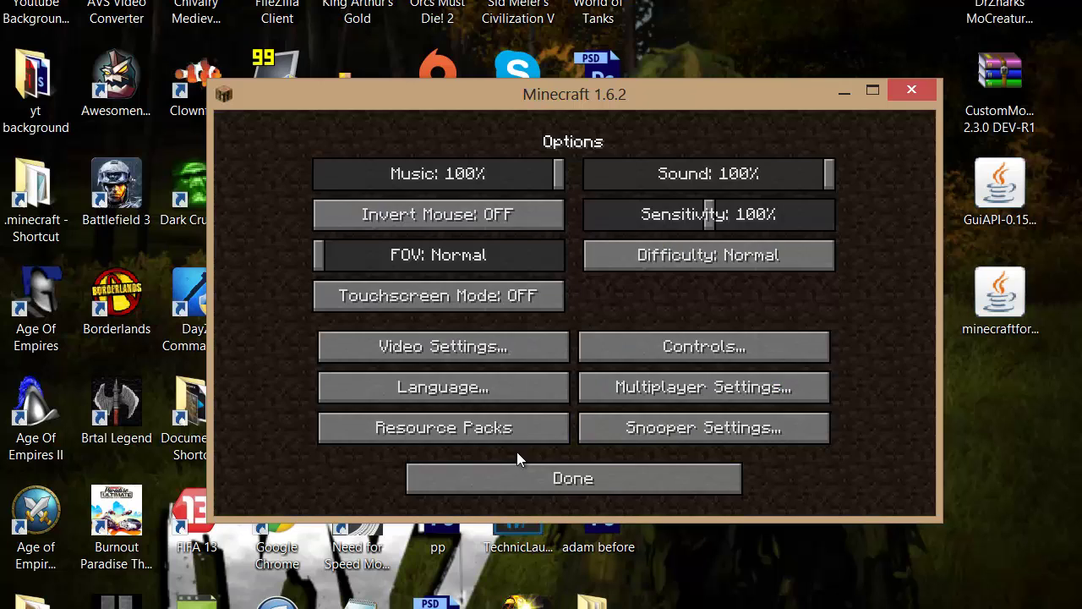
{"action": "left_click", "coordinate": [472, 430]}
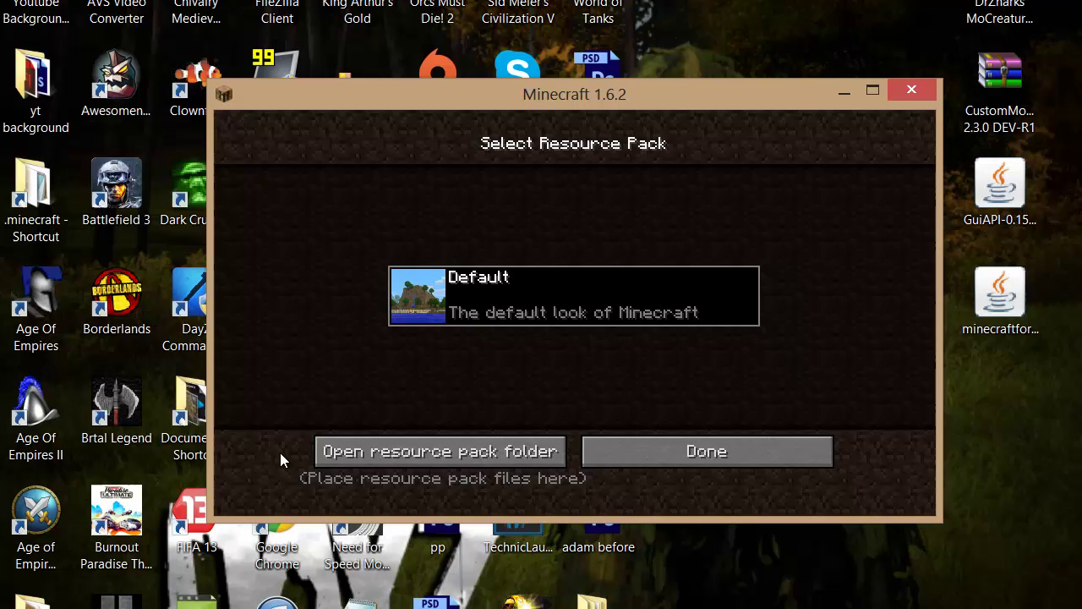
{"action": "left_click", "coordinate": [461, 456]}
{"action": "left_click_drag", "start_coordinate": [454, 53], "coordinate": [461, 33]}
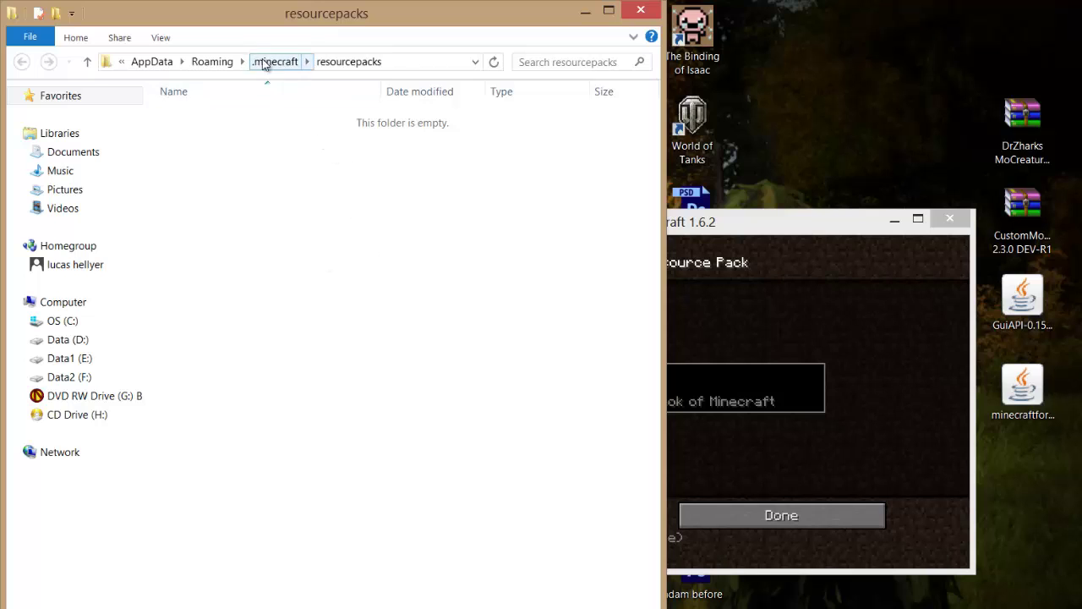
Return from the resource pack screen to Minecraft's title screen and quit the game.
{"action": "left_click", "coordinate": [761, 305]}
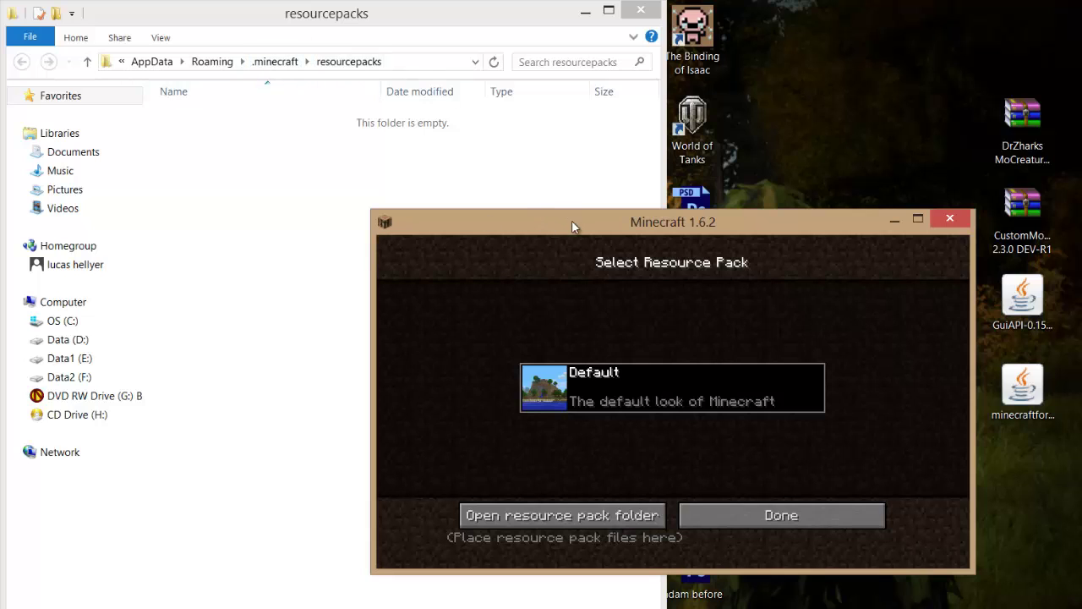
{"action": "left_click_drag", "start_coordinate": [572, 219], "coordinate": [516, 227]}
{"action": "left_click", "coordinate": [666, 527]}
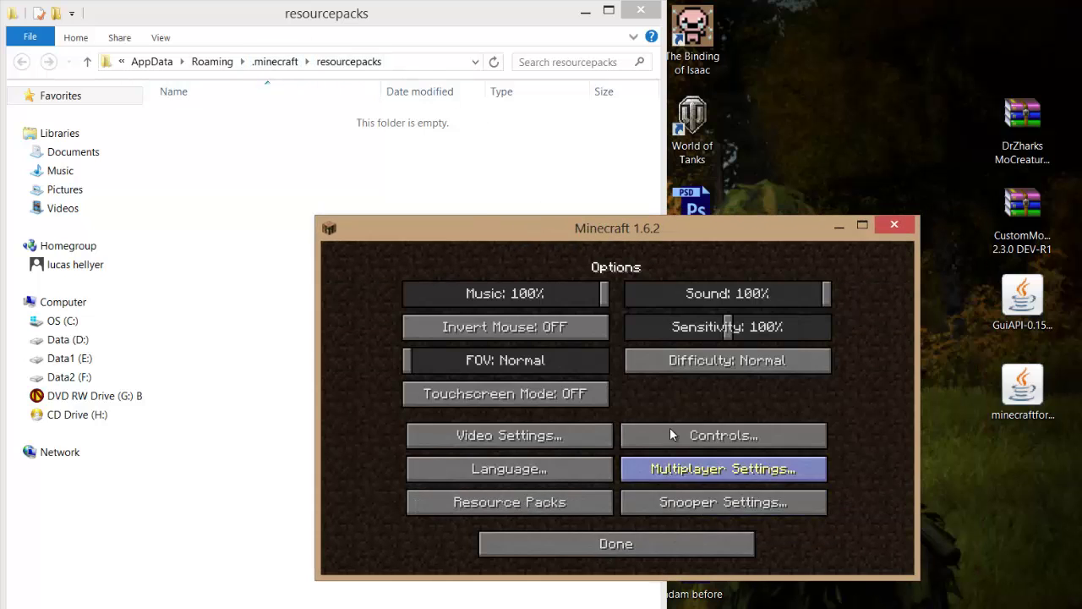
{"action": "left_click", "coordinate": [636, 548]}
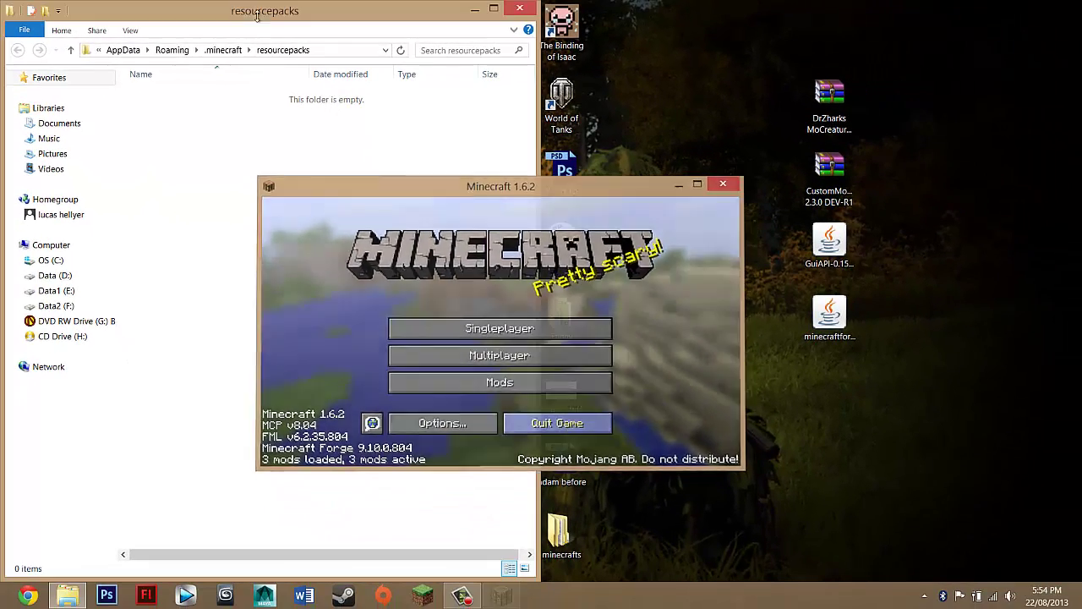
{"action": "left_click", "coordinate": [698, 532]}
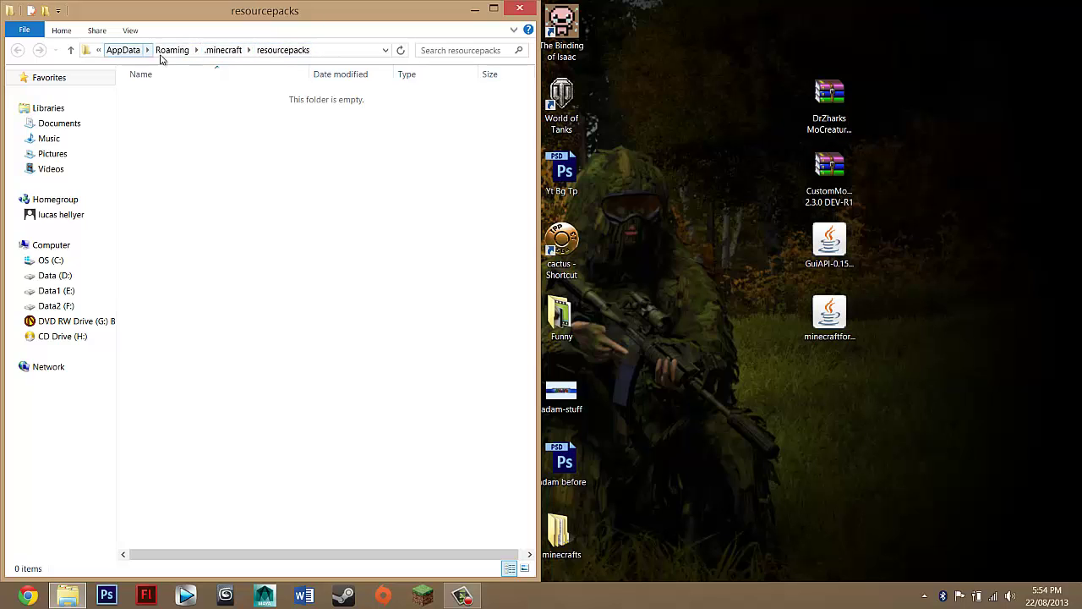
Move the DrZharks MoCreatures, CustomMobSpawner and GuiAPI files from the desktop into the mods folder inside .minecraft.
{"action": "left_click", "coordinate": [225, 51]}
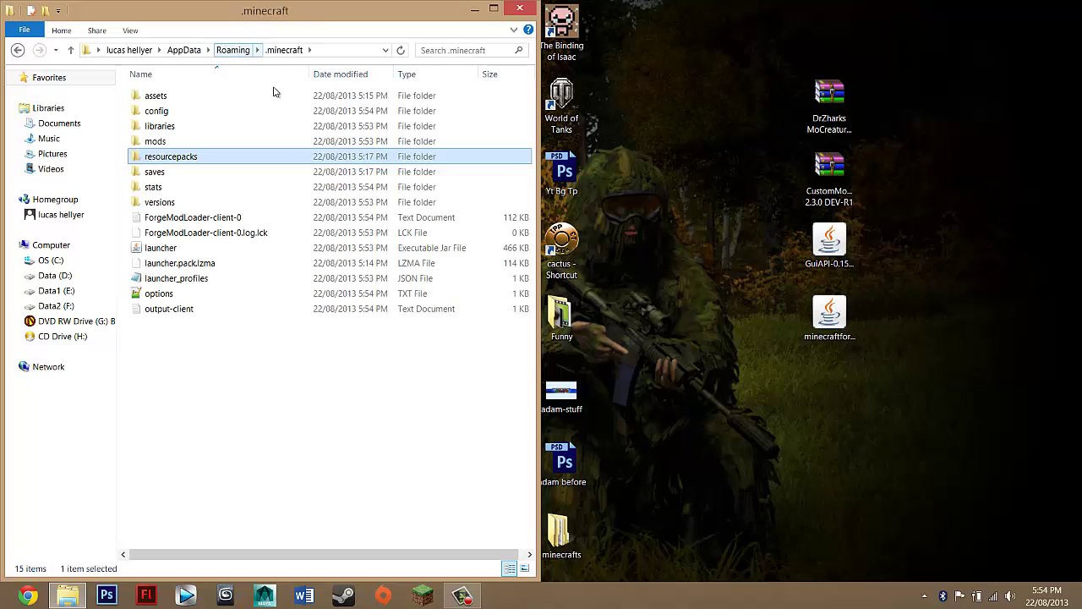
{"action": "left_click_drag", "start_coordinate": [293, 395], "coordinate": [238, 379]}
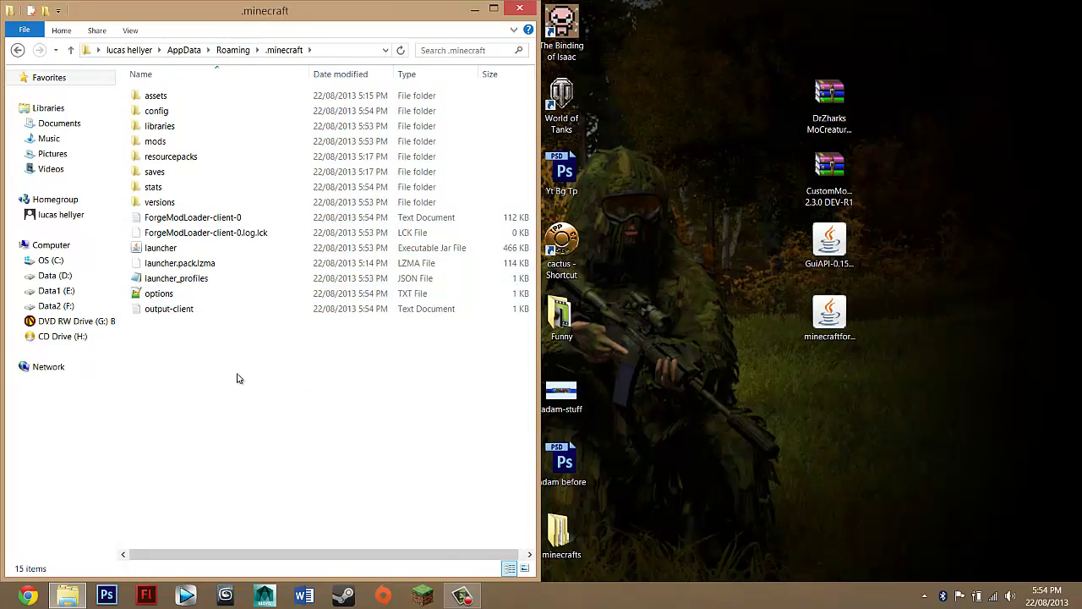
{"action": "double_click", "coordinate": [167, 145]}
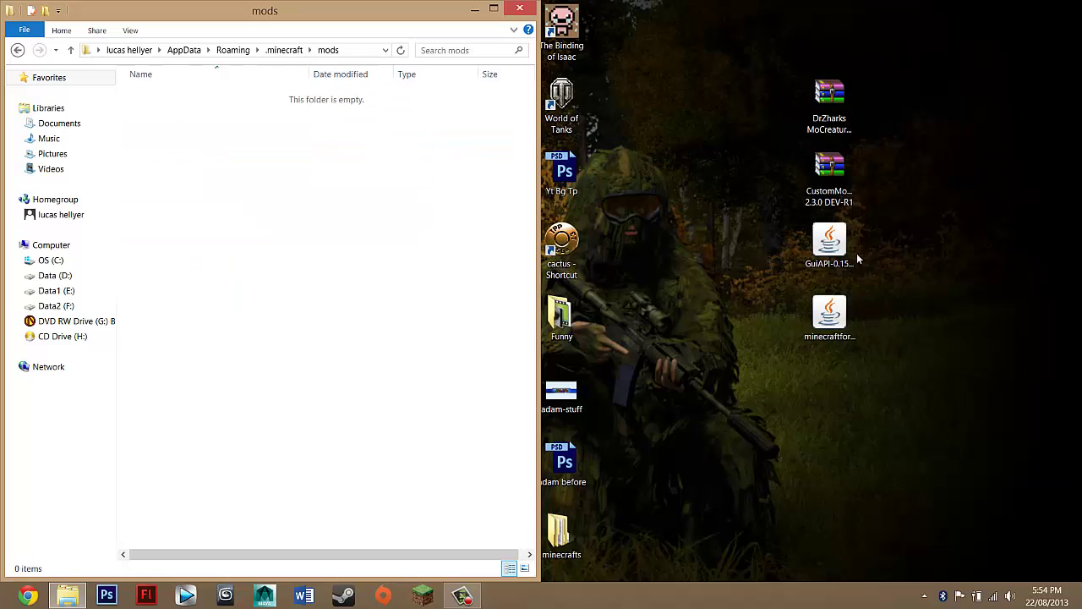
{"action": "left_click_drag", "start_coordinate": [776, 53], "coordinate": [906, 269]}
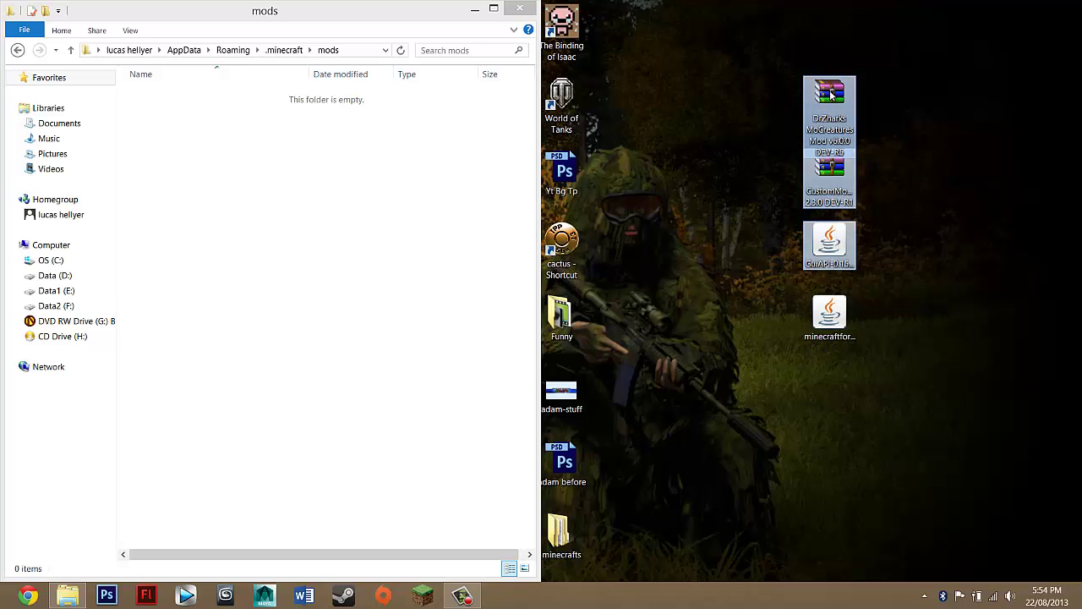
{"action": "left_click_drag", "start_coordinate": [830, 90], "coordinate": [265, 170]}
{"action": "left_click", "coordinate": [250, 170]}
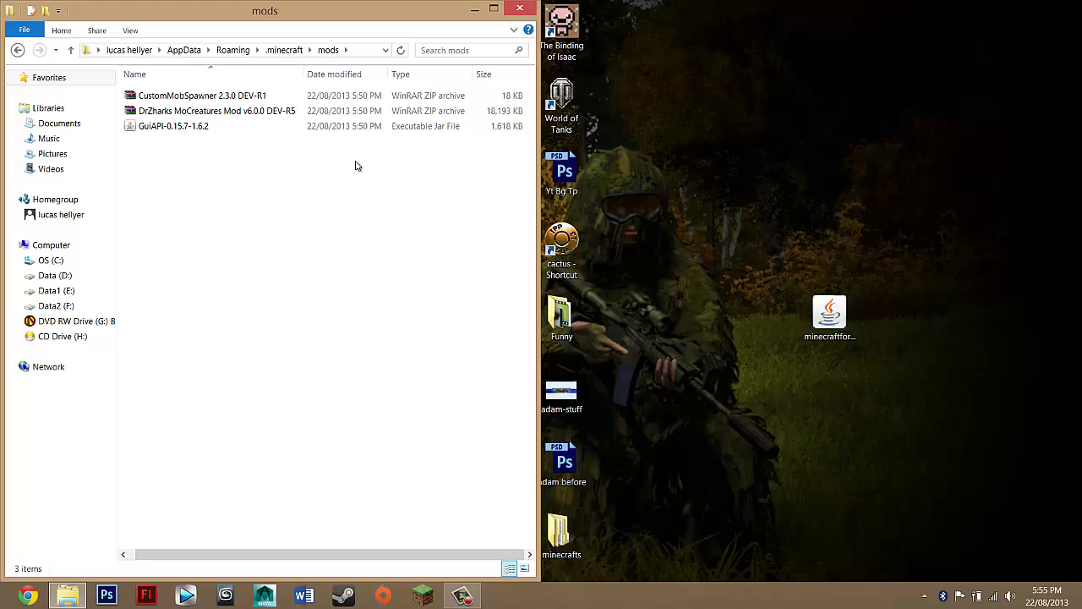
Go back from the mods folder to .minecraft and close the folder window.
{"action": "left_click_drag", "start_coordinate": [805, 272], "coordinate": [930, 443]}
{"action": "left_click", "coordinate": [902, 417]}
{"action": "left_click_drag", "start_coordinate": [368, 244], "coordinate": [117, 83]}
{"action": "left_click", "coordinate": [173, 142]}
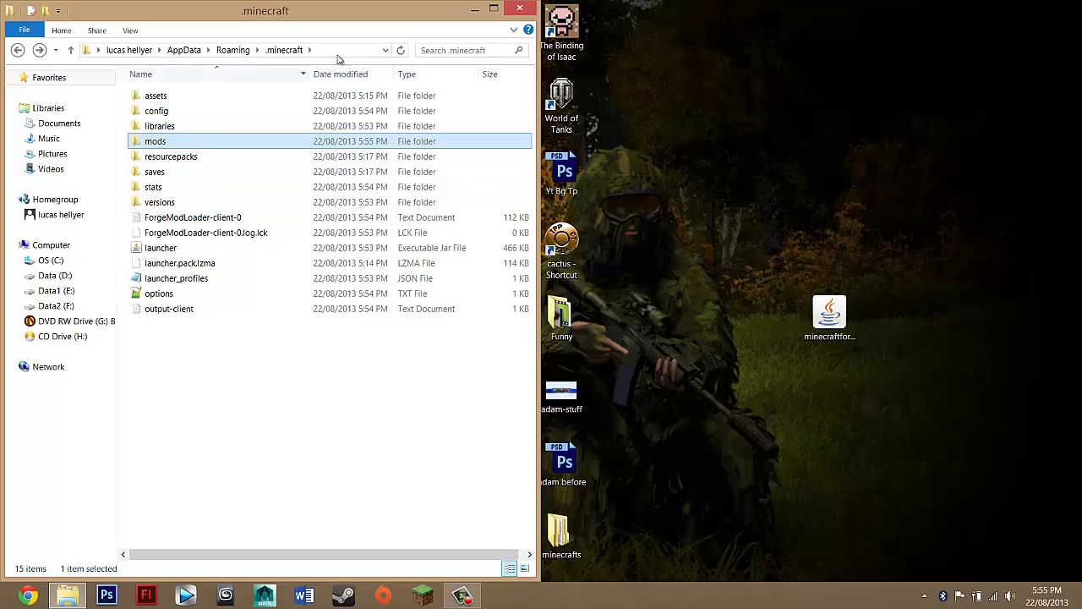
{"action": "left_click", "coordinate": [428, 32]}
{"action": "left_click_drag", "start_coordinate": [433, 12], "coordinate": [558, 82]}
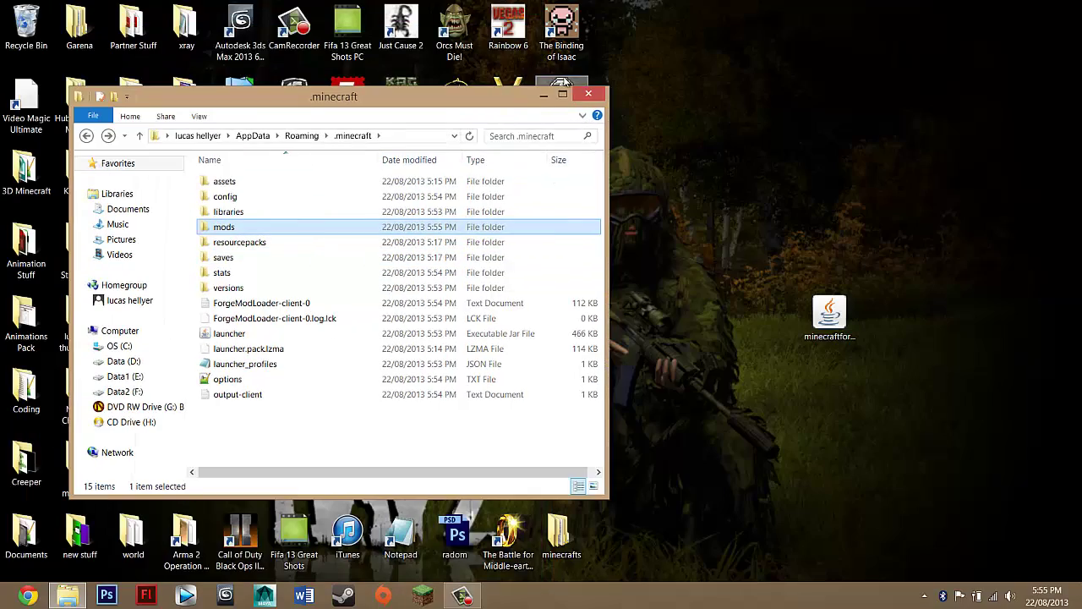
{"action": "left_click", "coordinate": [595, 98]}
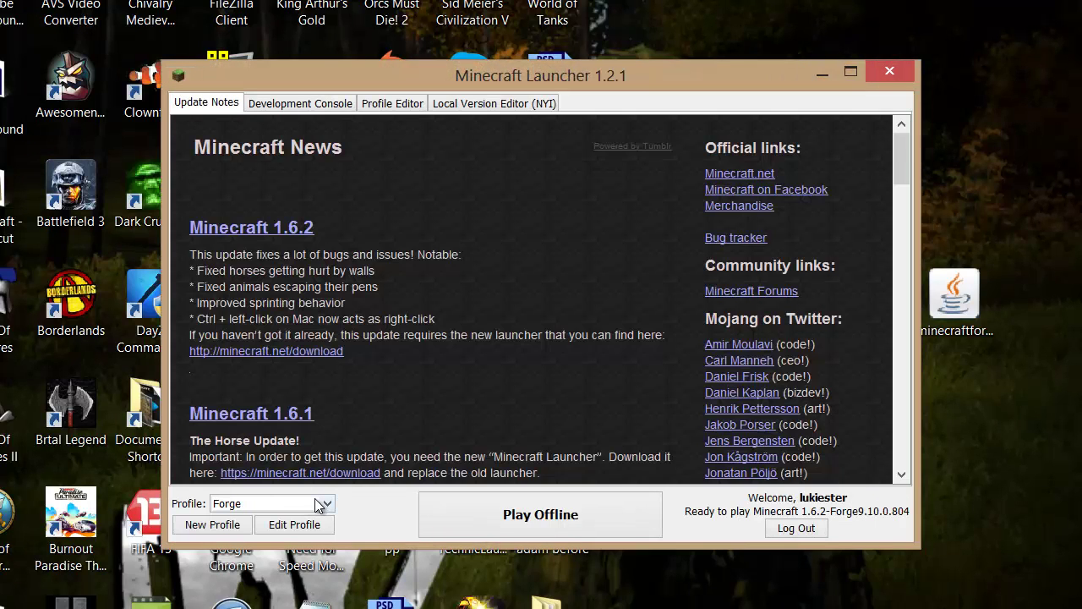
In the Minecraft Launcher, switch the profile to Latest and back to Forge.
{"action": "left_click", "coordinate": [328, 503]}
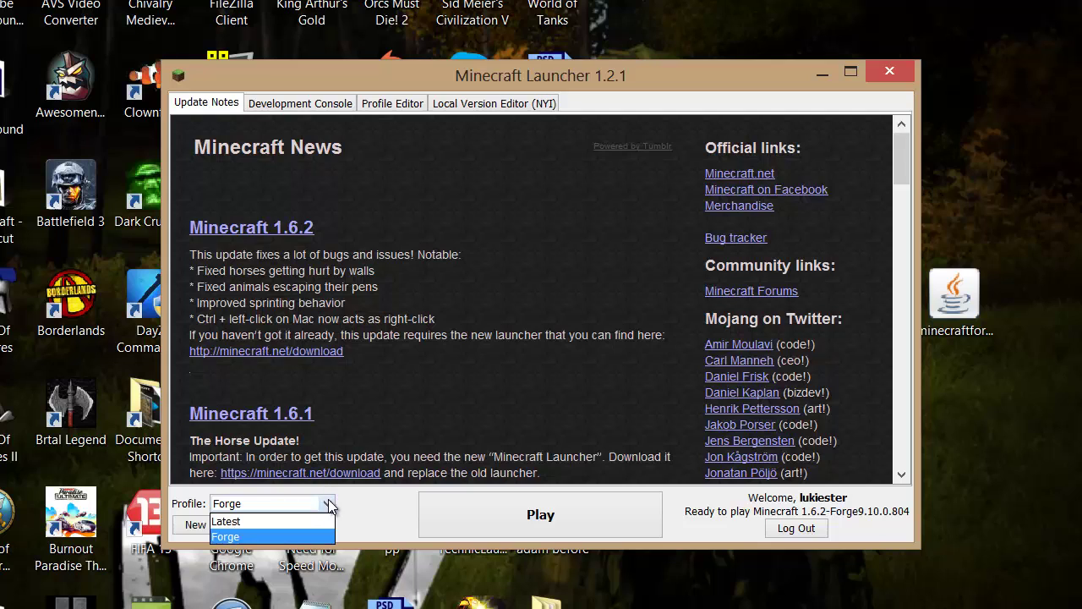
{"action": "left_click", "coordinate": [247, 536]}
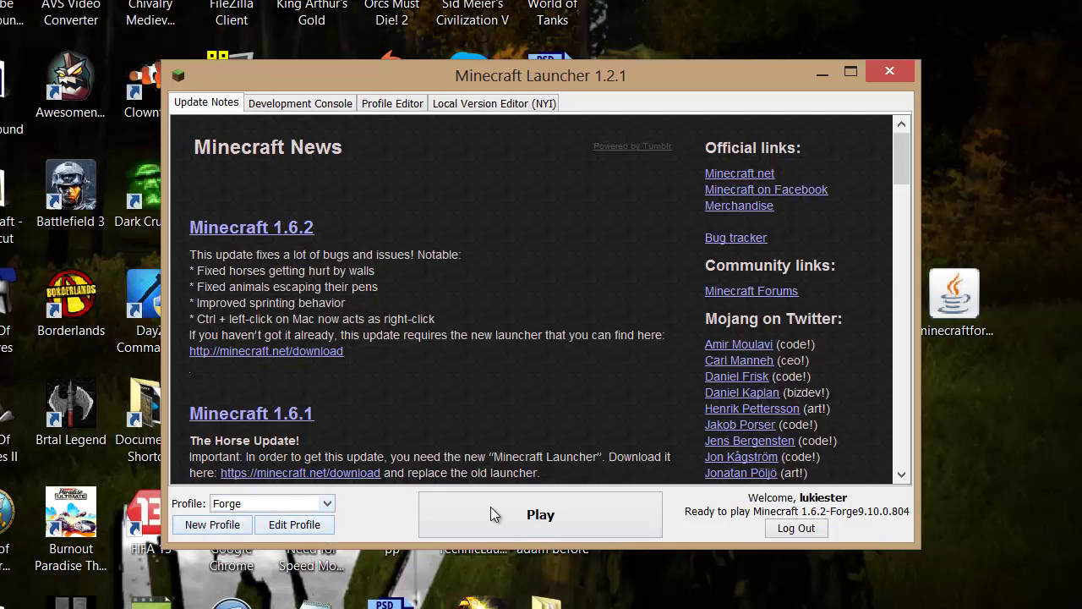
{"action": "left_click", "coordinate": [327, 503]}
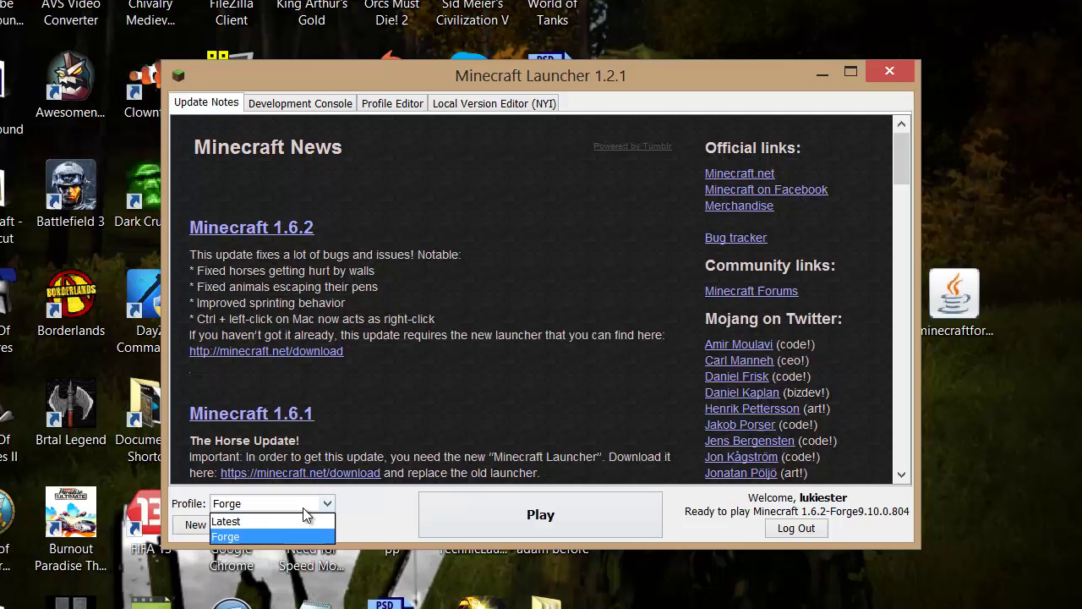
{"action": "left_click", "coordinate": [245, 517]}
{"action": "left_click", "coordinate": [273, 508]}
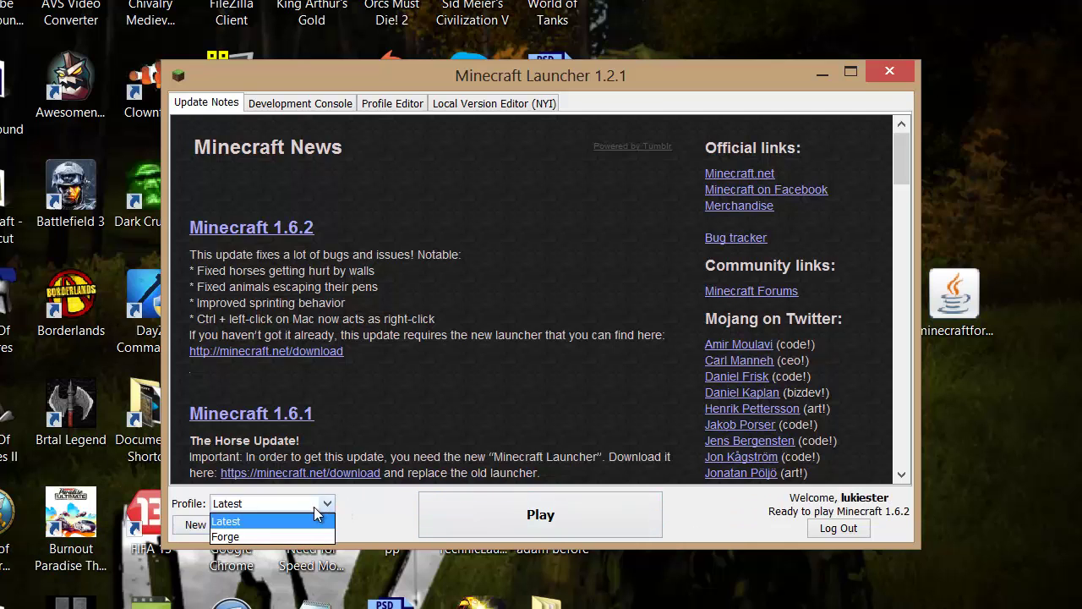
{"action": "left_click", "coordinate": [255, 533]}
Rename the Forge launcher profile as mc, keeping version 1.6.2-Forge9.10.0.804, and save the profile.
{"action": "left_click", "coordinate": [281, 530]}
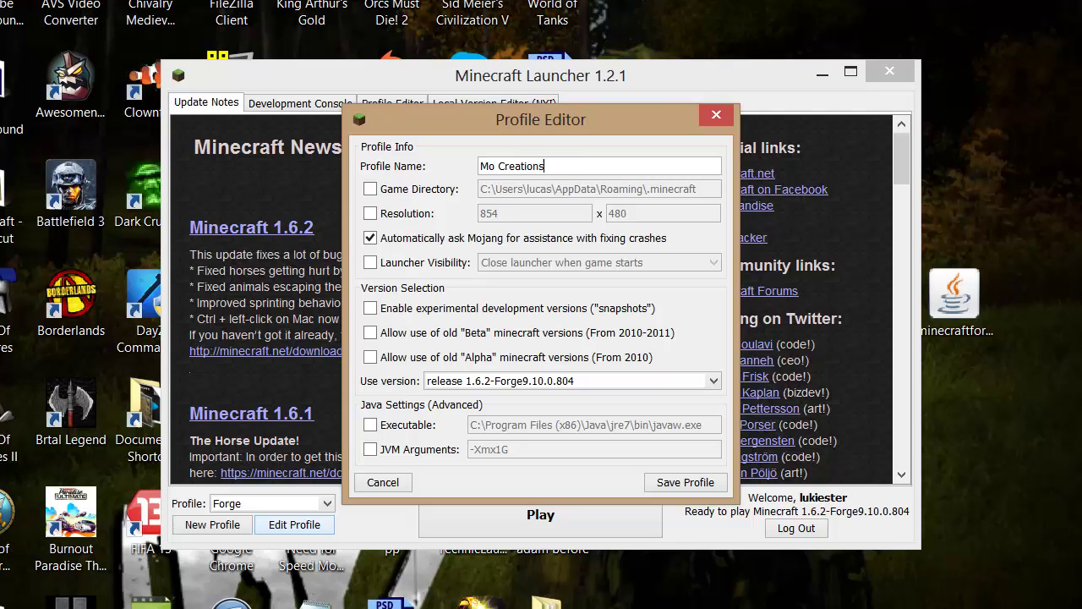
{"action": "type", "text": "Mo Create"}
{"action": "left_click", "coordinate": [692, 485]}
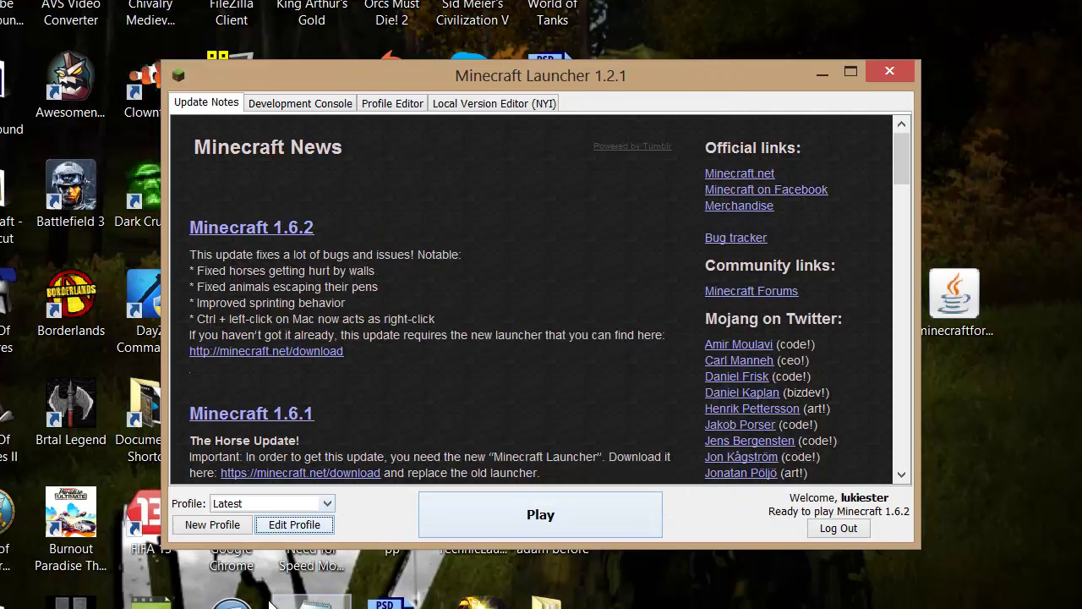
Choose the mc profile in the launcher and start the game.
{"action": "left_click", "coordinate": [324, 506]}
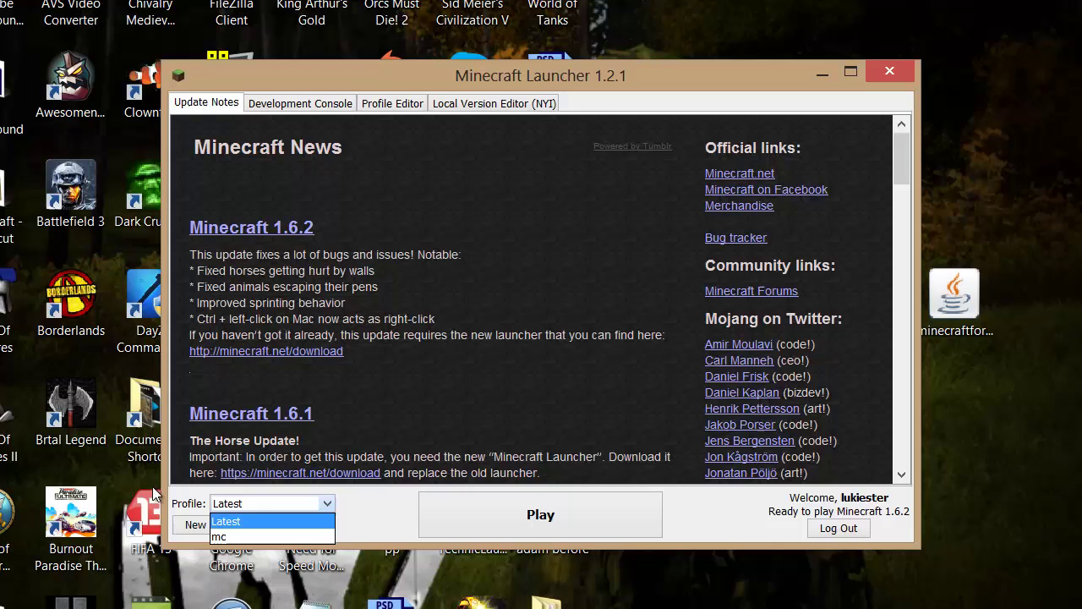
{"action": "left_click", "coordinate": [233, 539]}
{"action": "left_click", "coordinate": [482, 513]}
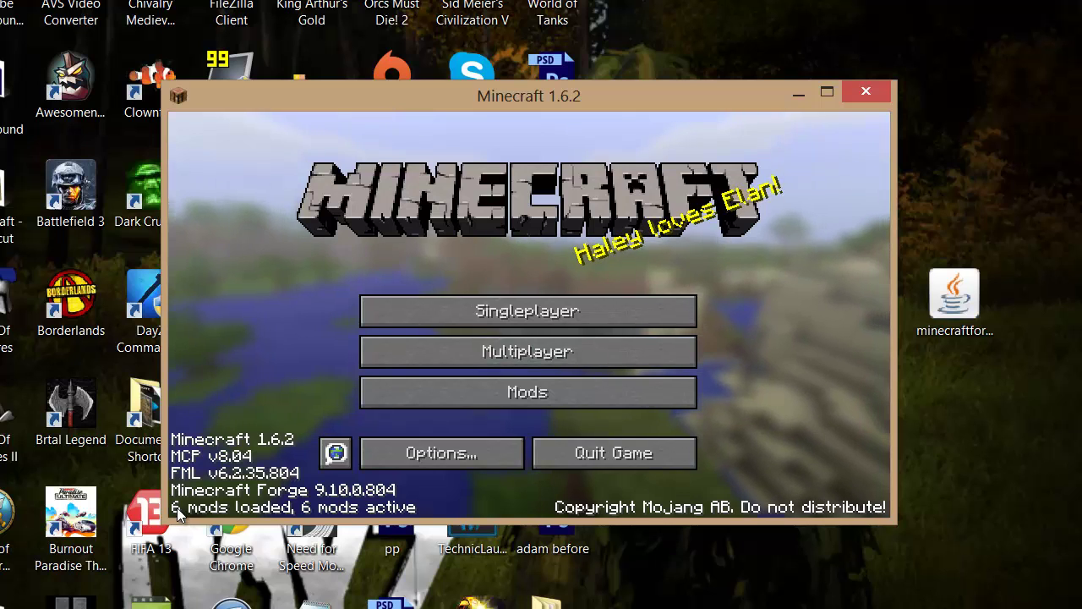
Examine the GuiAPI, Mo'Creatures and CustomSpawner entries in Minecraft's mod list and return to the title screen.
{"action": "left_click", "coordinate": [420, 394]}
{"action": "scroll", "coordinate": [319, 312], "scroll_direction": "down", "scroll_amount": 3}
{"action": "left_click", "coordinate": [338, 368]}
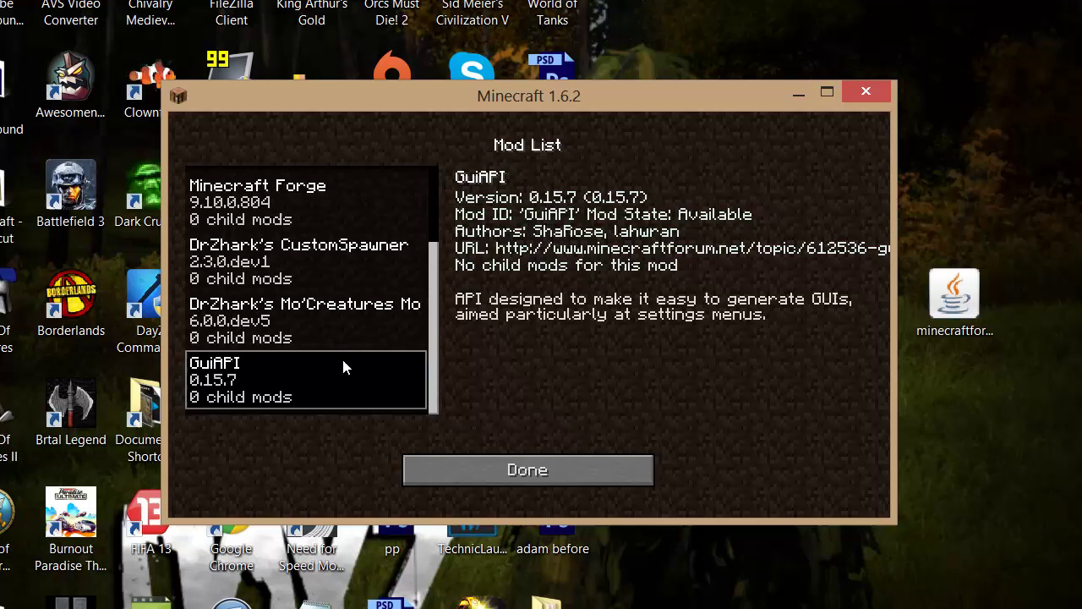
{"action": "left_click", "coordinate": [362, 338]}
{"action": "left_click", "coordinate": [355, 258]}
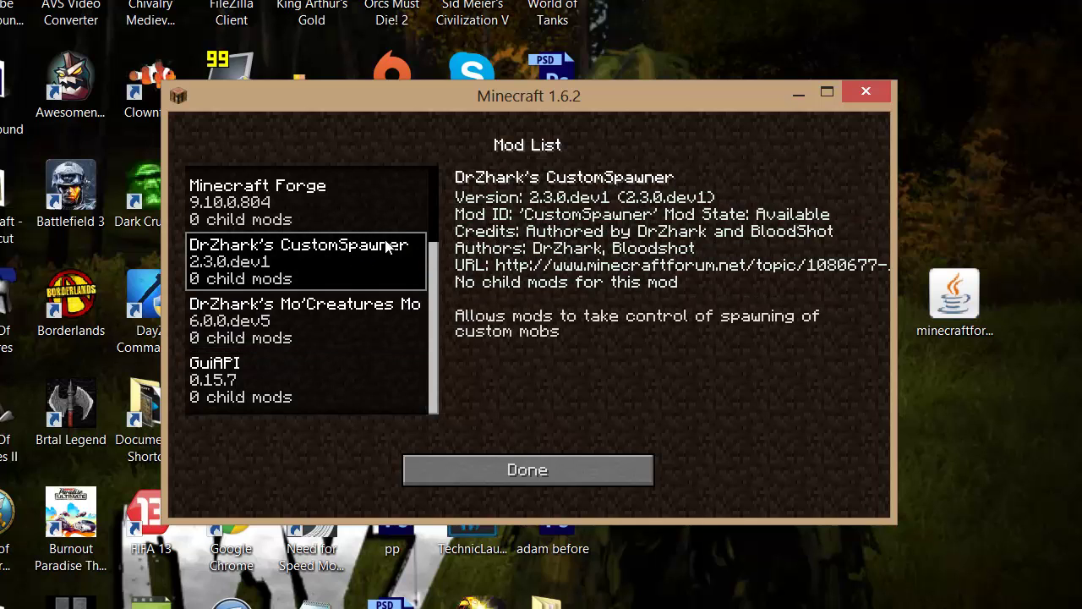
{"action": "scroll", "coordinate": [385, 321], "scroll_direction": "up", "scroll_amount": 3}
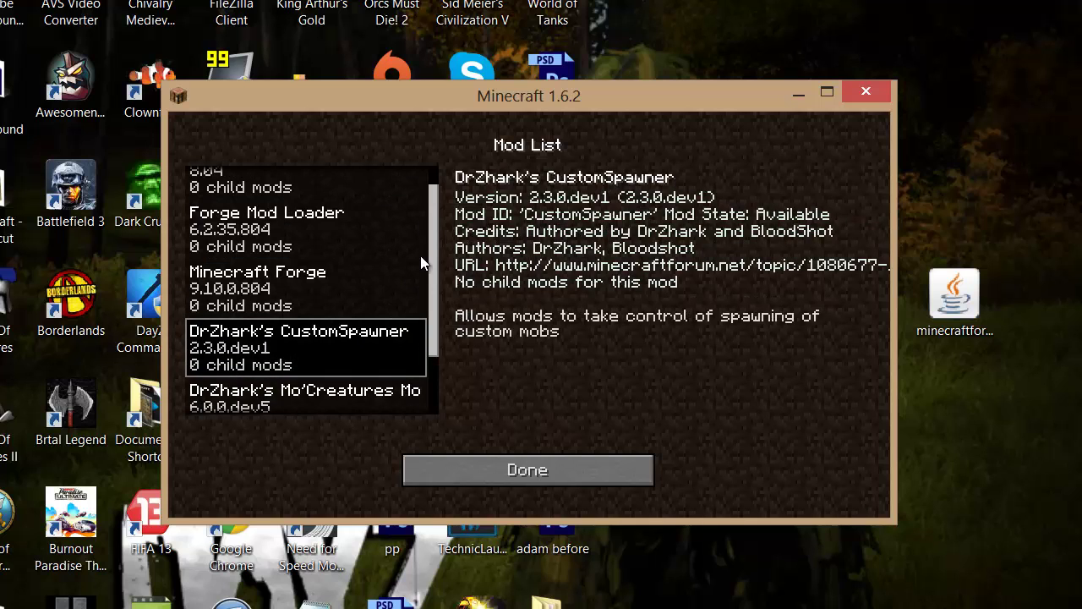
{"action": "left_click", "coordinate": [504, 477]}
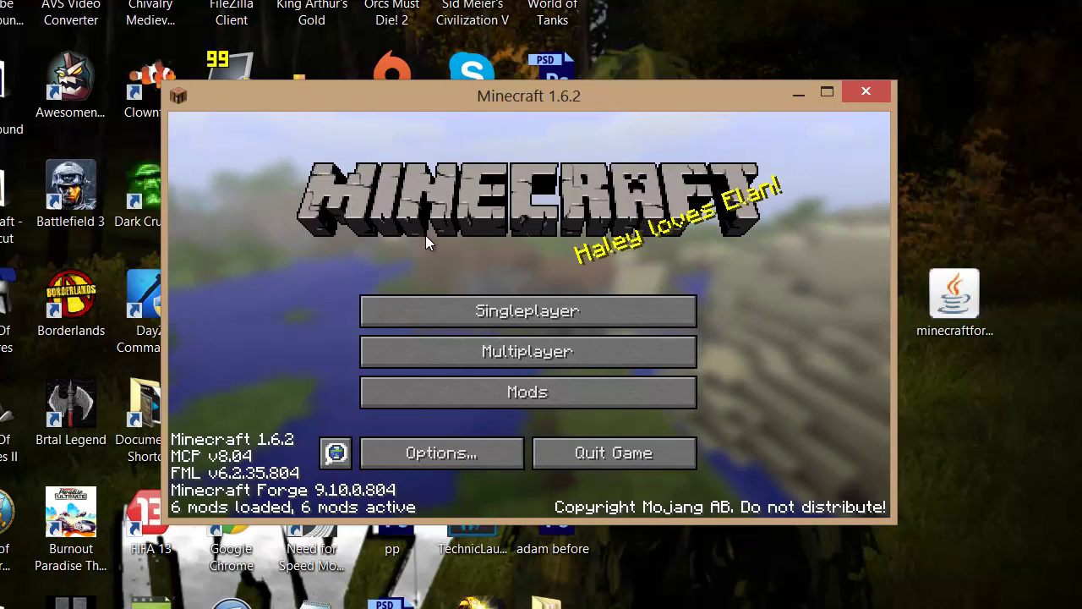
Check the singleplayer world list, review the complete mod list once more and return to the title screen.
{"action": "left_click", "coordinate": [467, 311]}
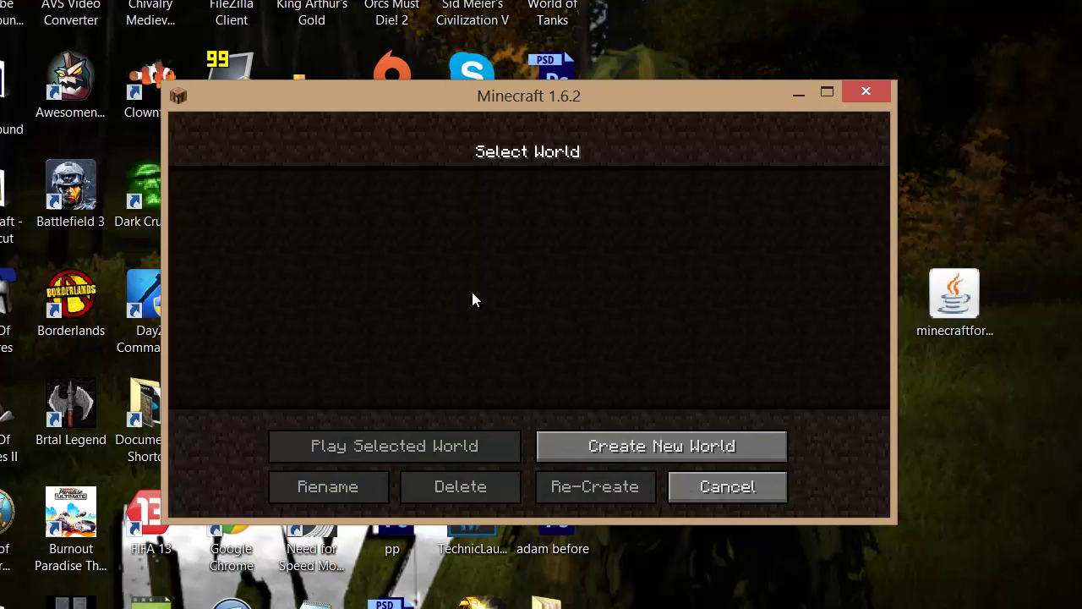
{"action": "left_click", "coordinate": [719, 486]}
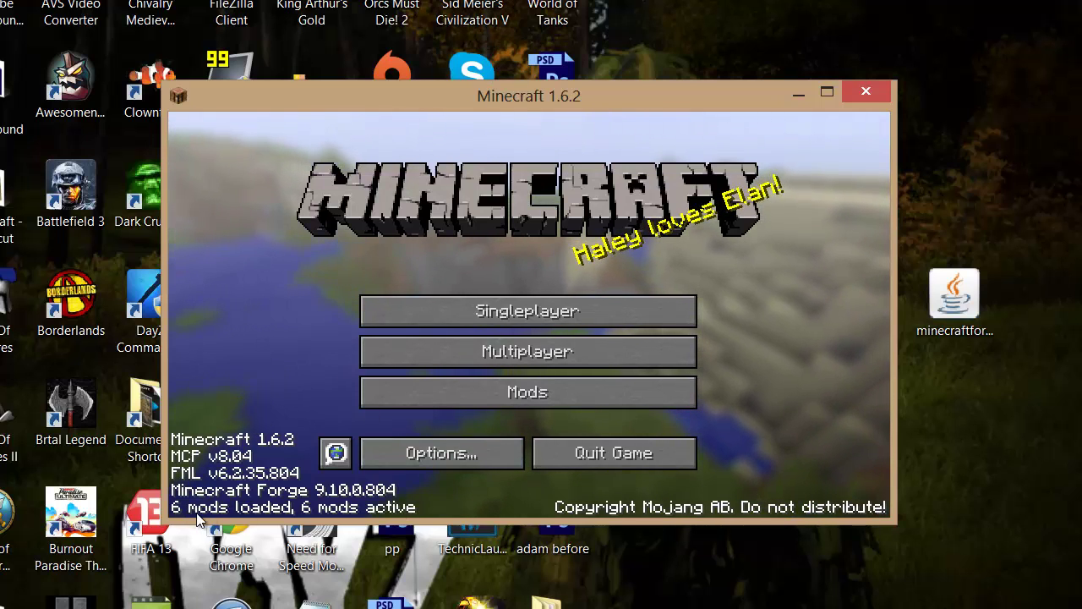
{"action": "left_click", "coordinate": [454, 394]}
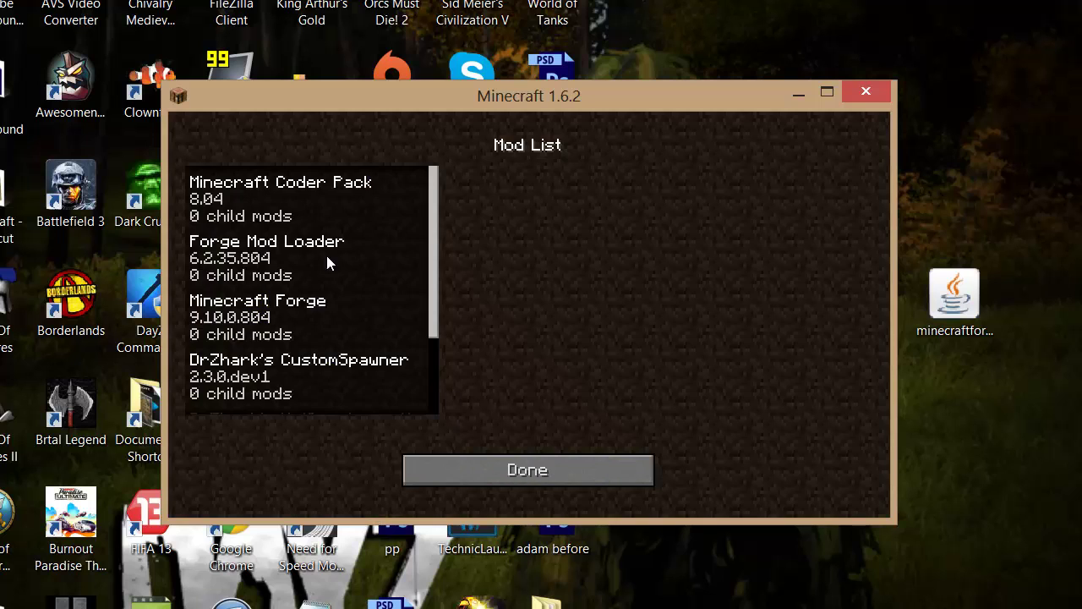
{"action": "scroll", "coordinate": [331, 317], "scroll_direction": "down", "scroll_amount": 3}
{"action": "scroll", "coordinate": [300, 384], "scroll_direction": "up", "scroll_amount": 3}
{"action": "left_click", "coordinate": [509, 463]}
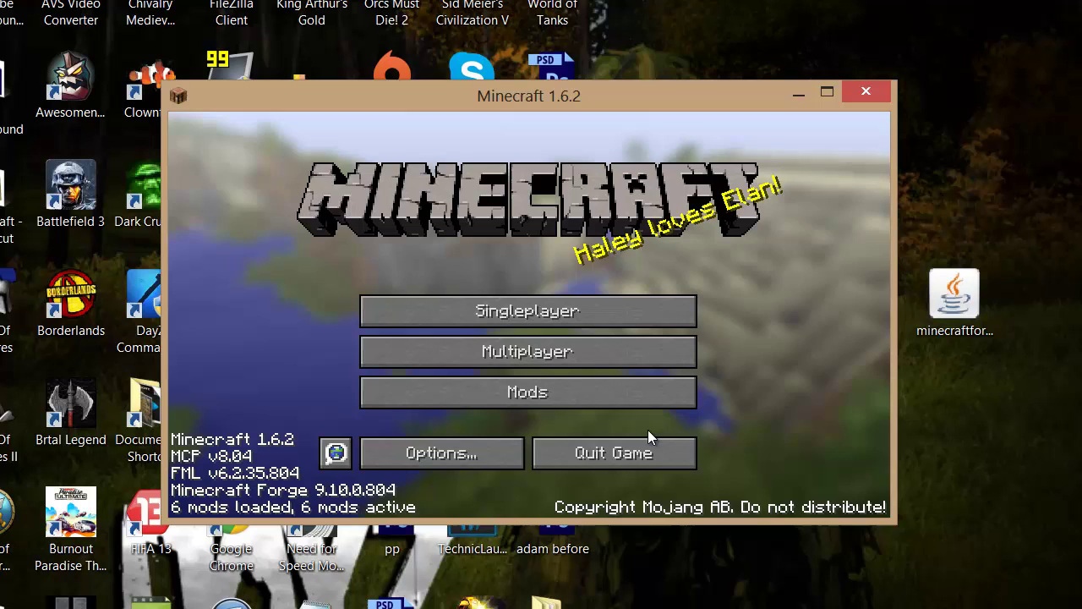